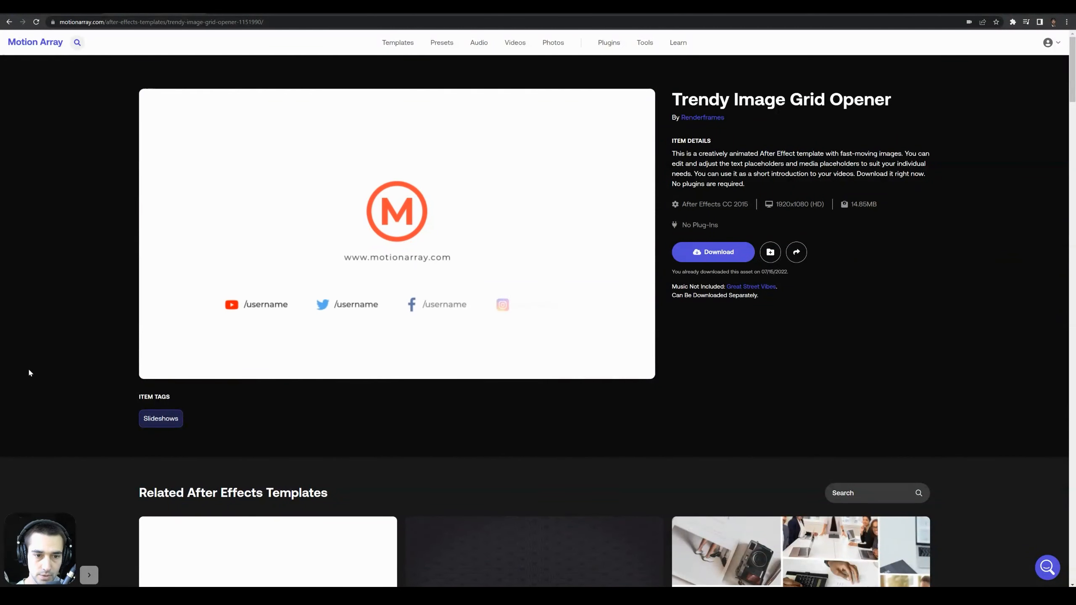
- Download the Trendy Image Grid Opener template and save the zip file in the MAPS 15 folder
left_click(254, 367)
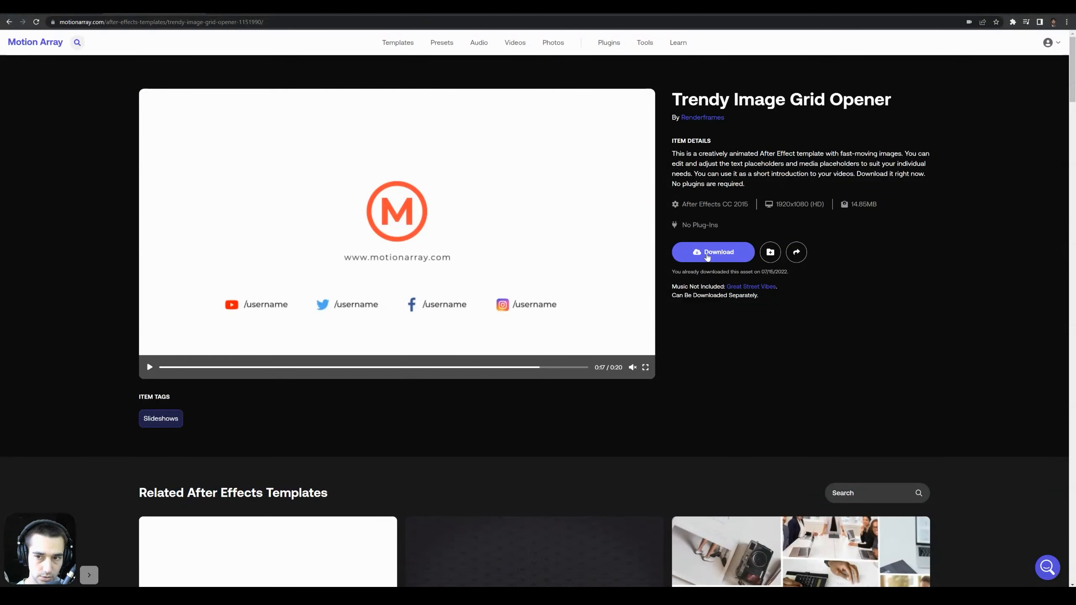
left_click(706, 254)
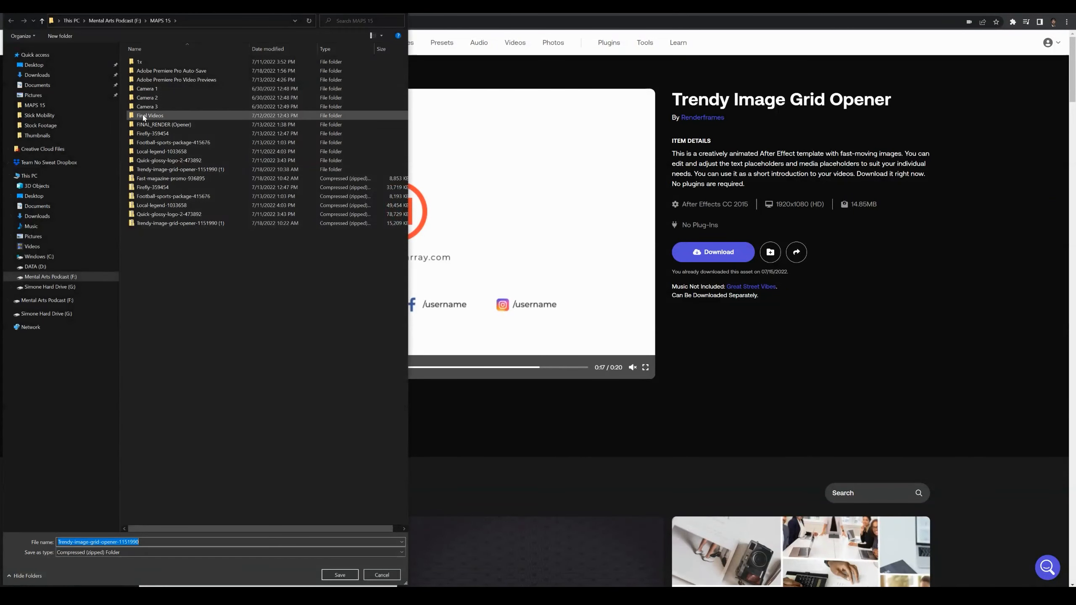
left_click_drag(110, 1, 120, 21)
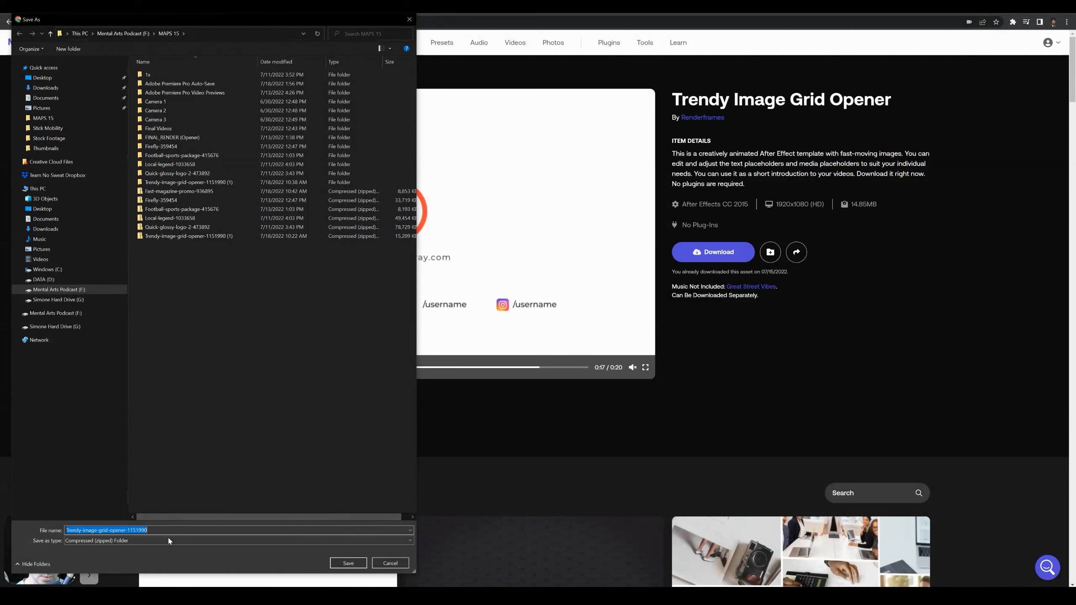
left_click(348, 564)
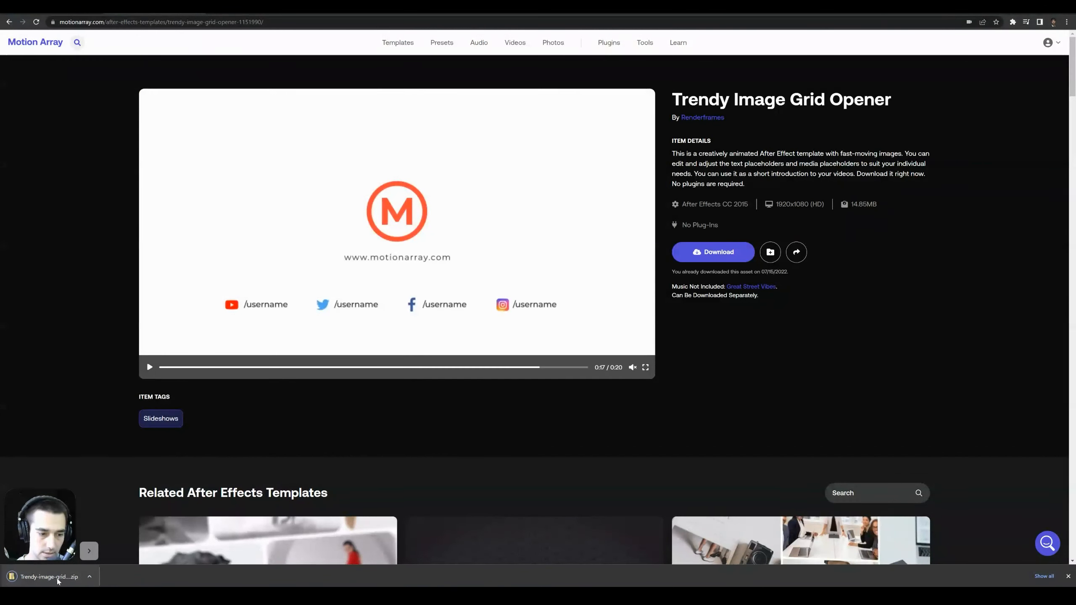
- Show the downloaded zip in its folder and extract it to the Trendy-image-grid-opener-1151990 folder in MAPS 15
left_click(89, 576)
left_click(104, 548)
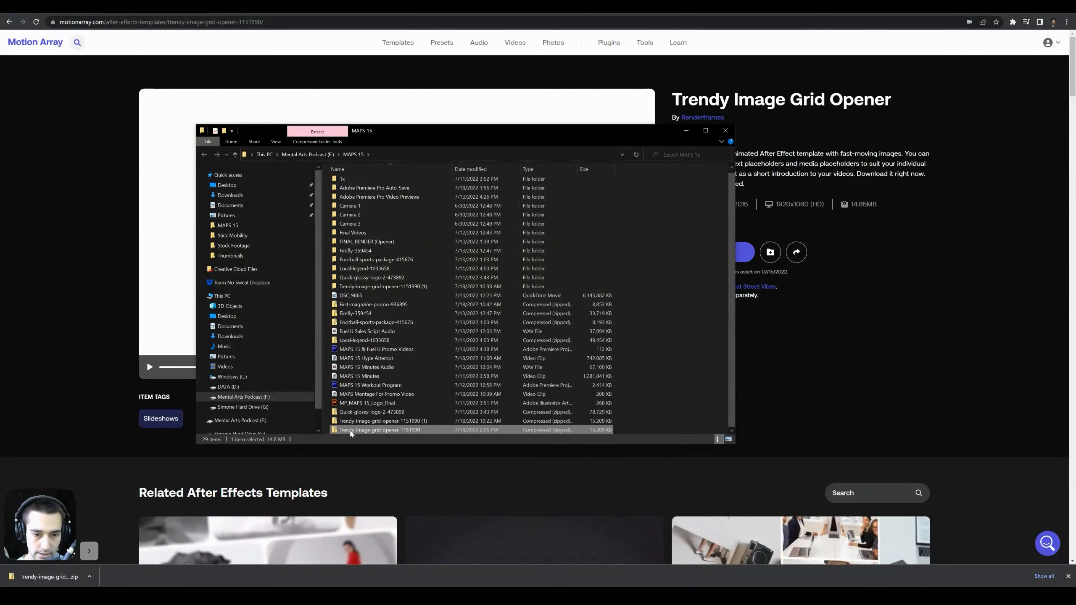
right_click(351, 431)
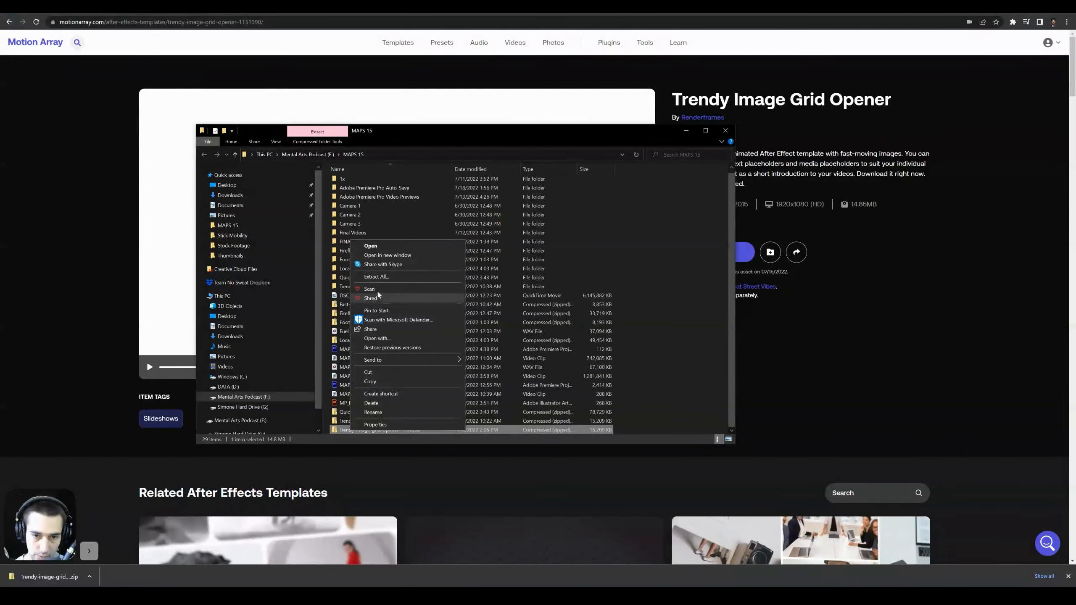
left_click(383, 276)
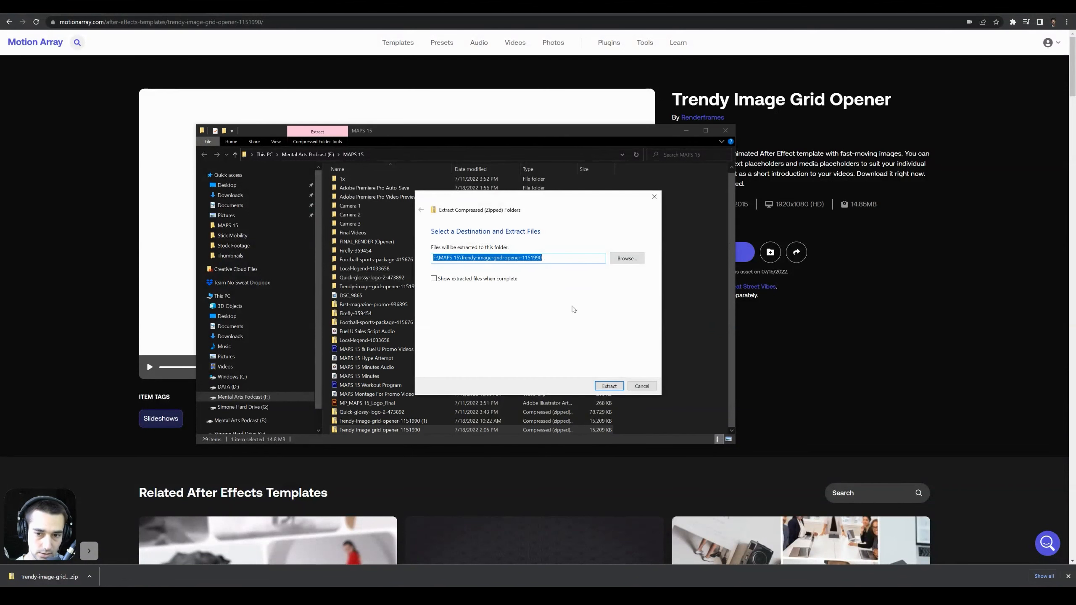
left_click(609, 386)
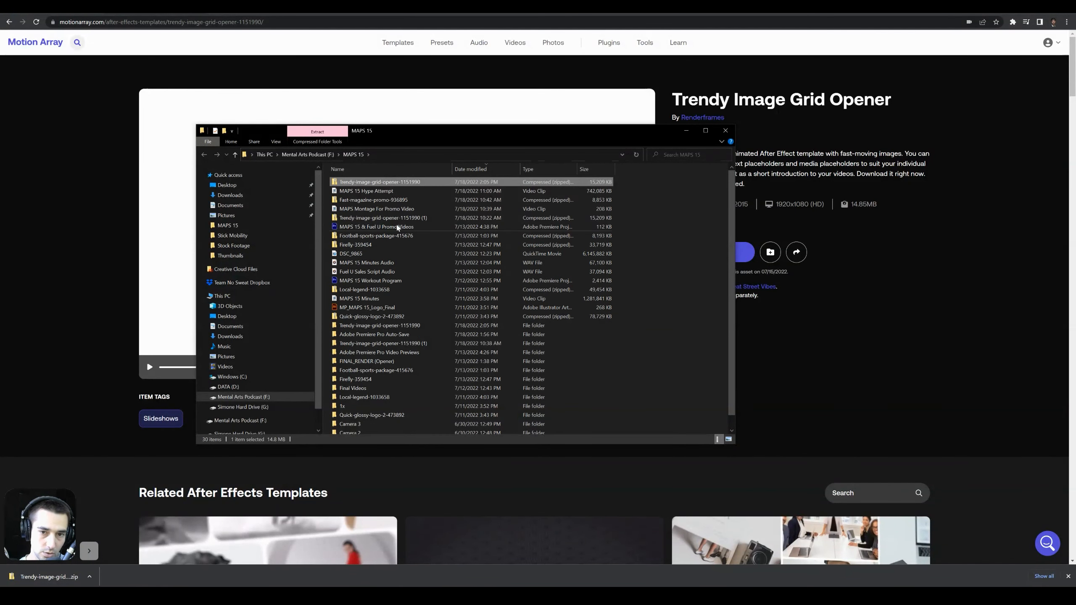
- Open the Trendy Image Grid Opener project from the extracted AE Project folder in After Effects, accepting its conversion, and maximize the window
double_click(392, 323)
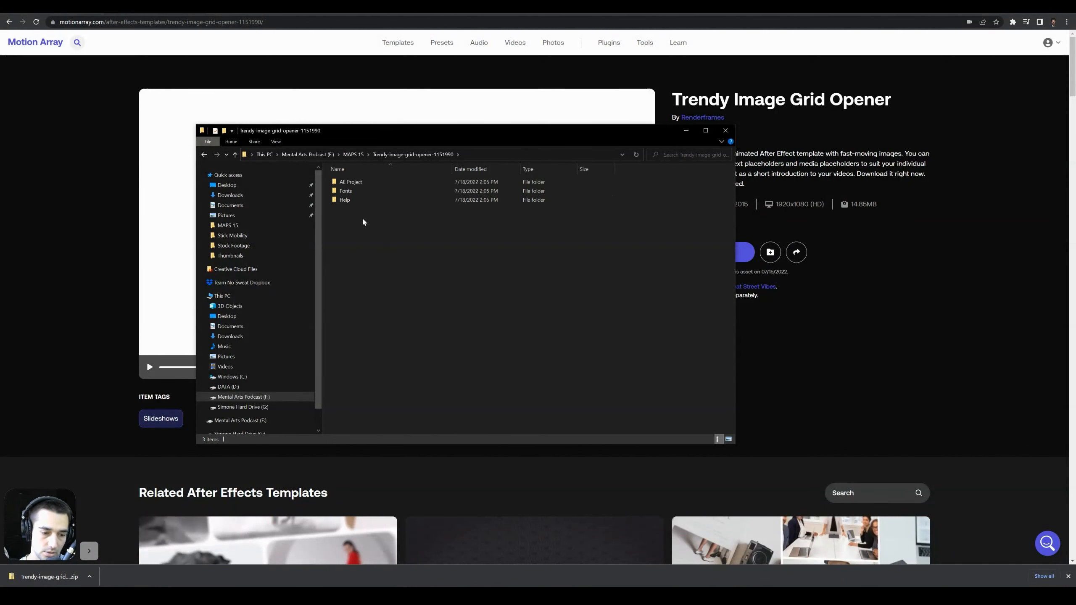
double_click(361, 186)
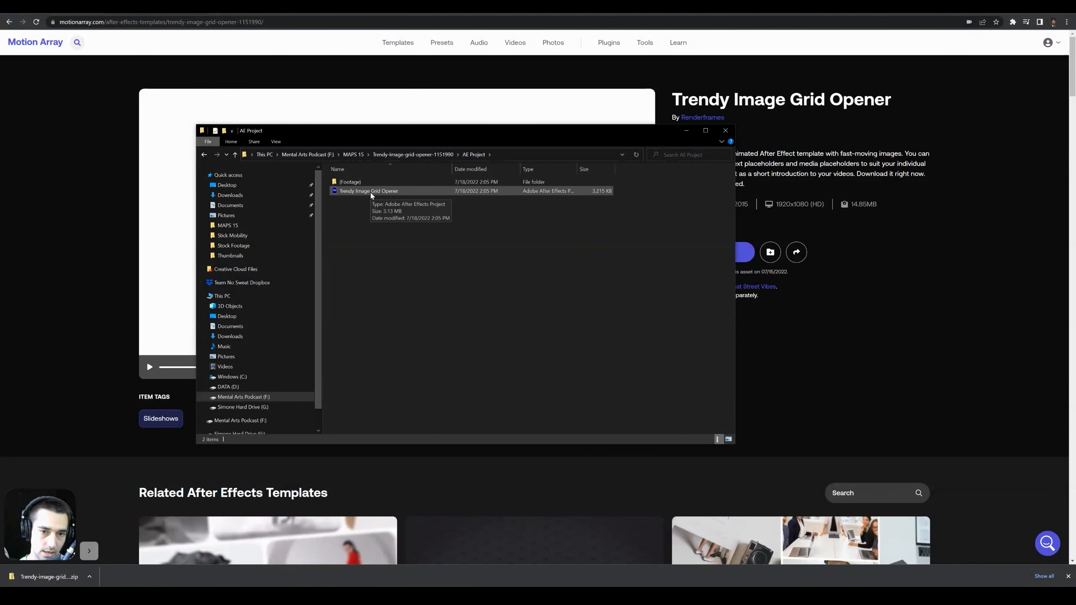
left_click(371, 193)
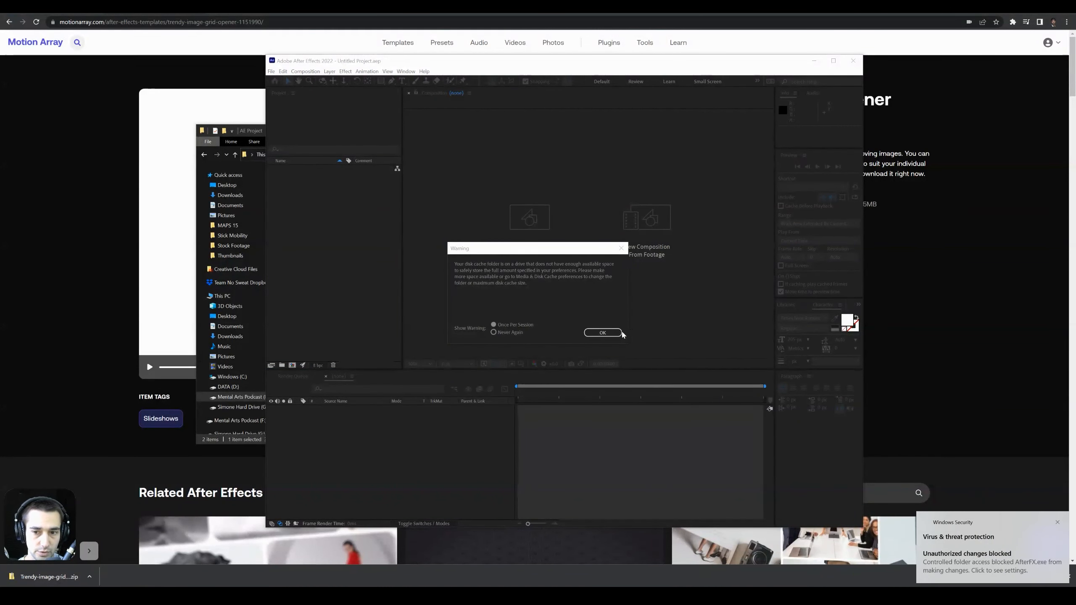
left_click(1058, 521)
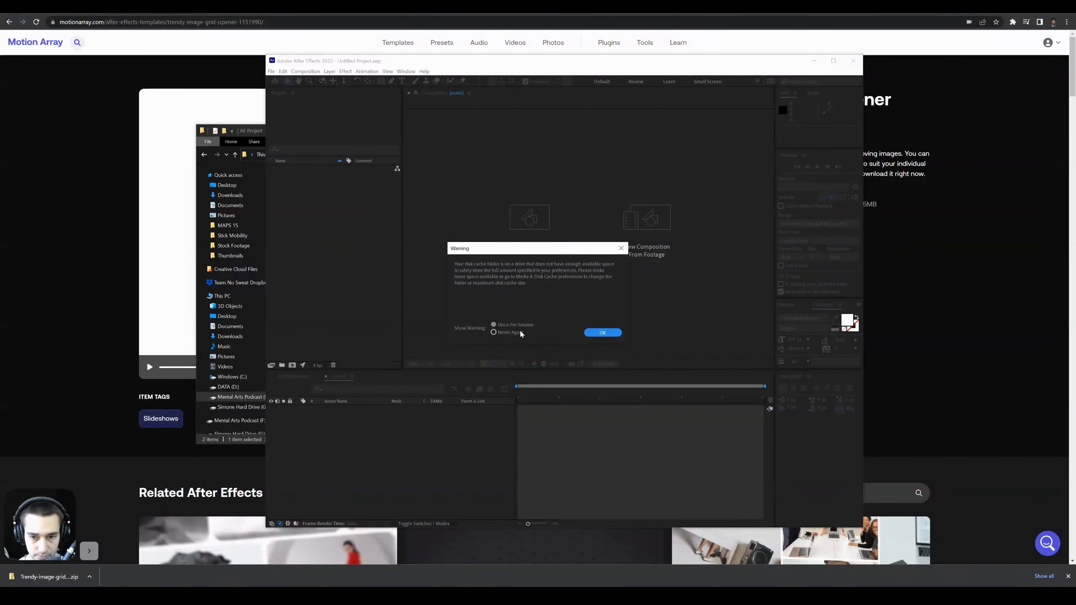
left_click(605, 333)
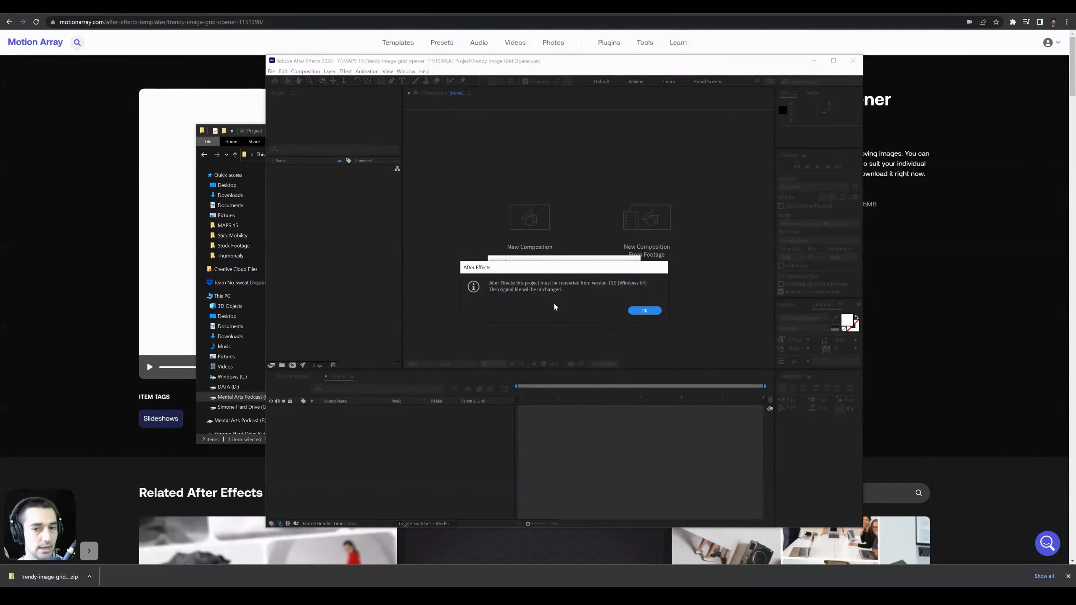
left_click(640, 310)
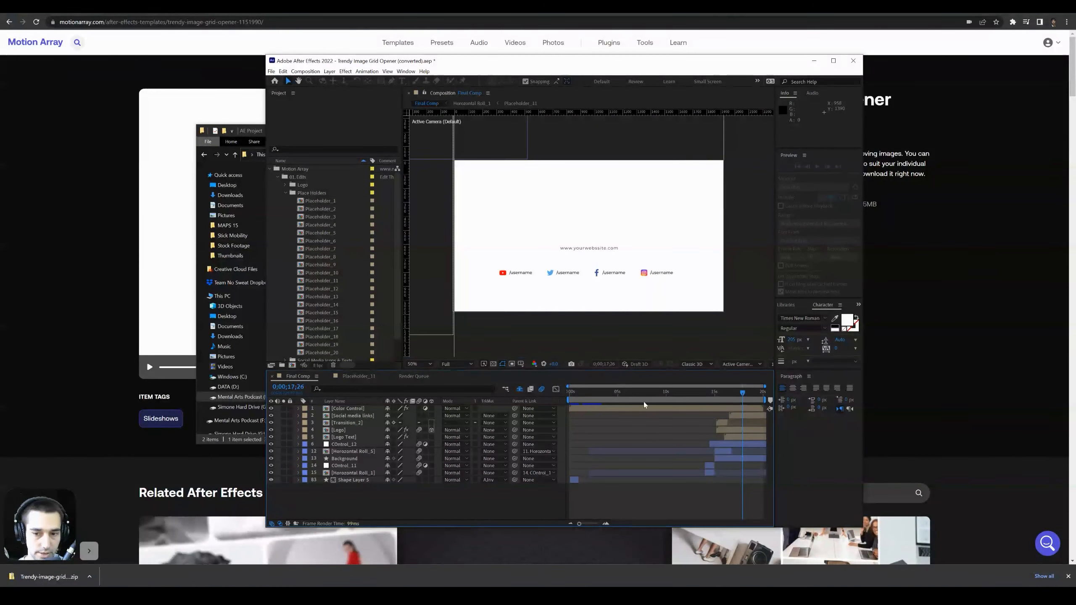
left_click(833, 61)
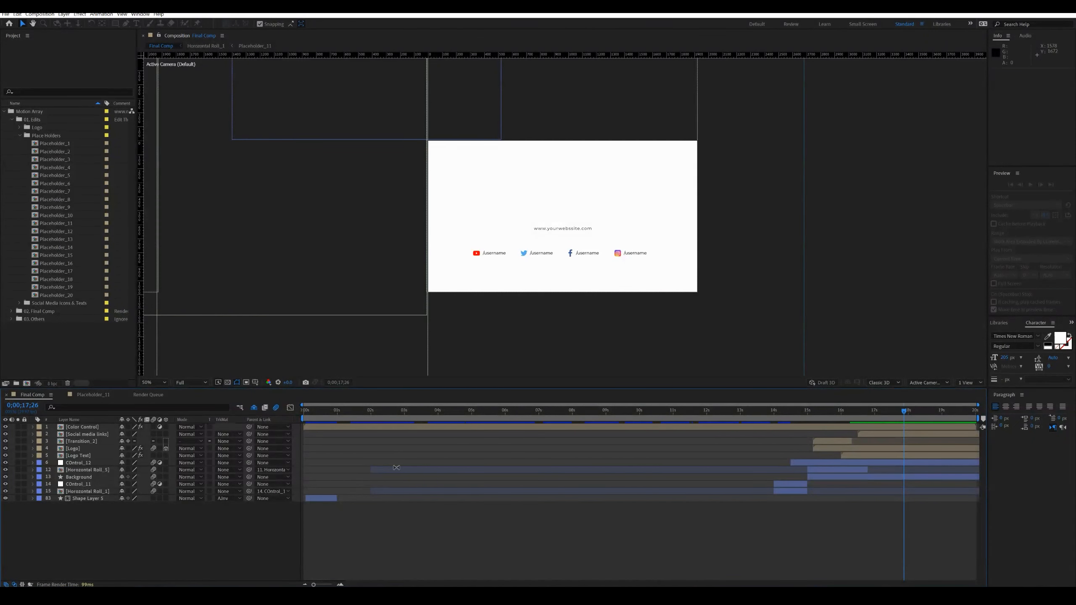
- Examine the template's project folders, expanding Logo, Social Media Icons & Texts, Final Comp and Others to review their compositions
left_click(4, 111)
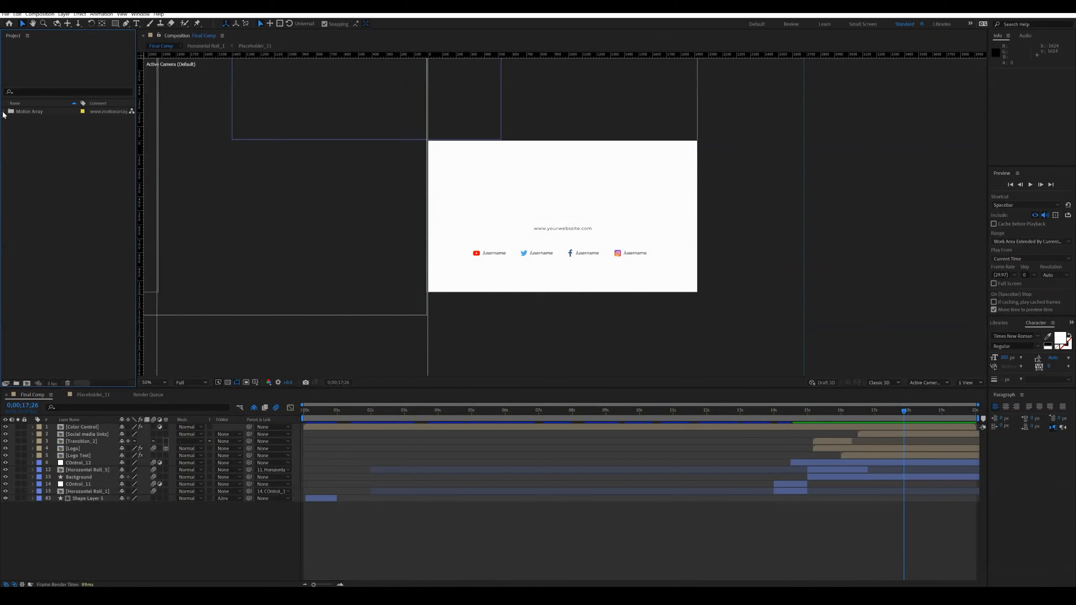
left_click(3, 112)
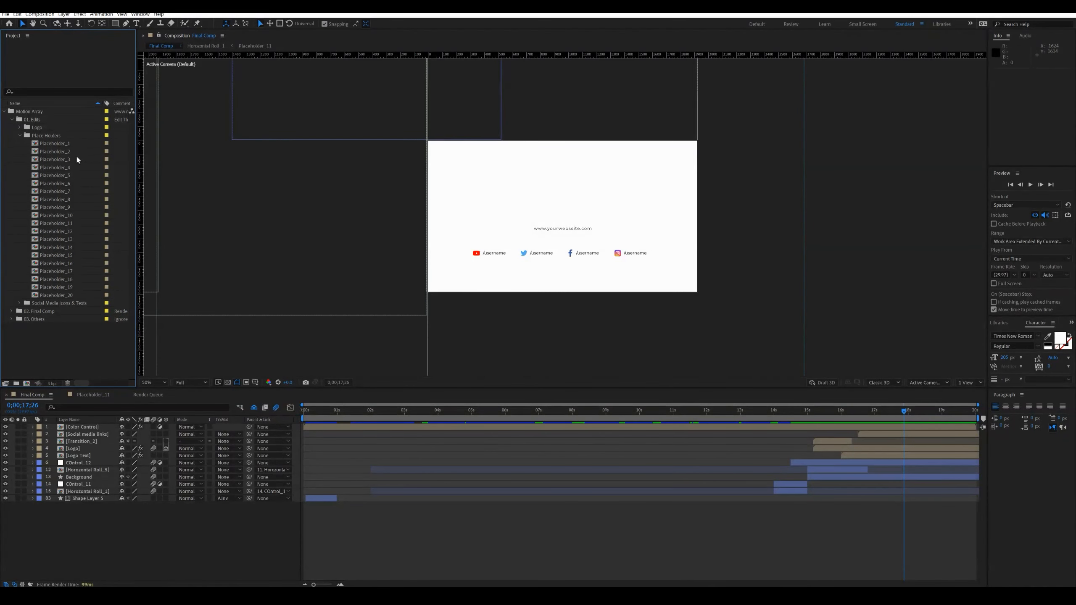
left_click(19, 128)
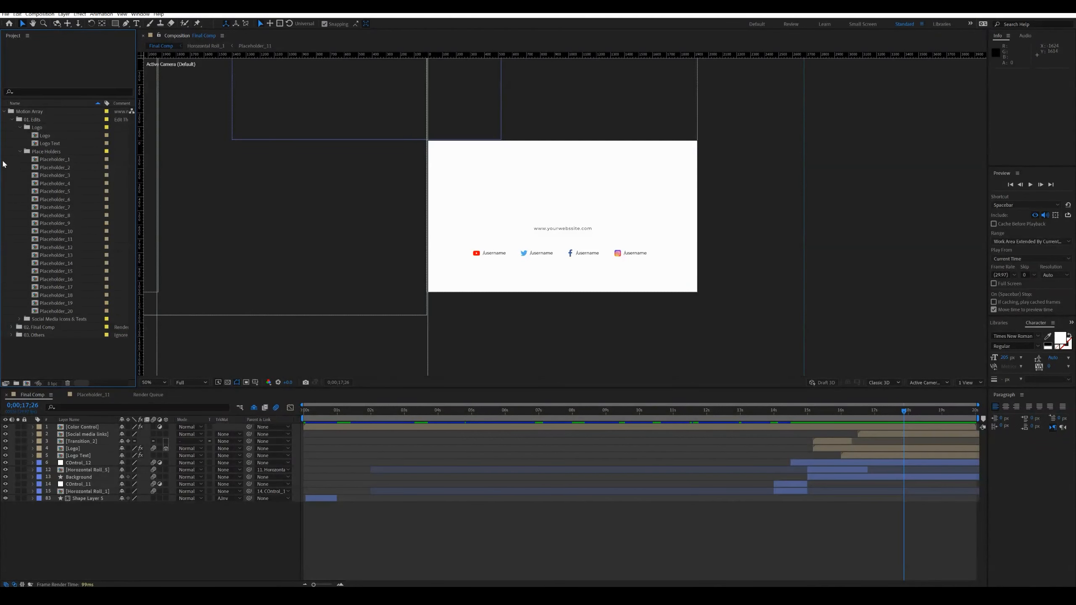
left_click(20, 319)
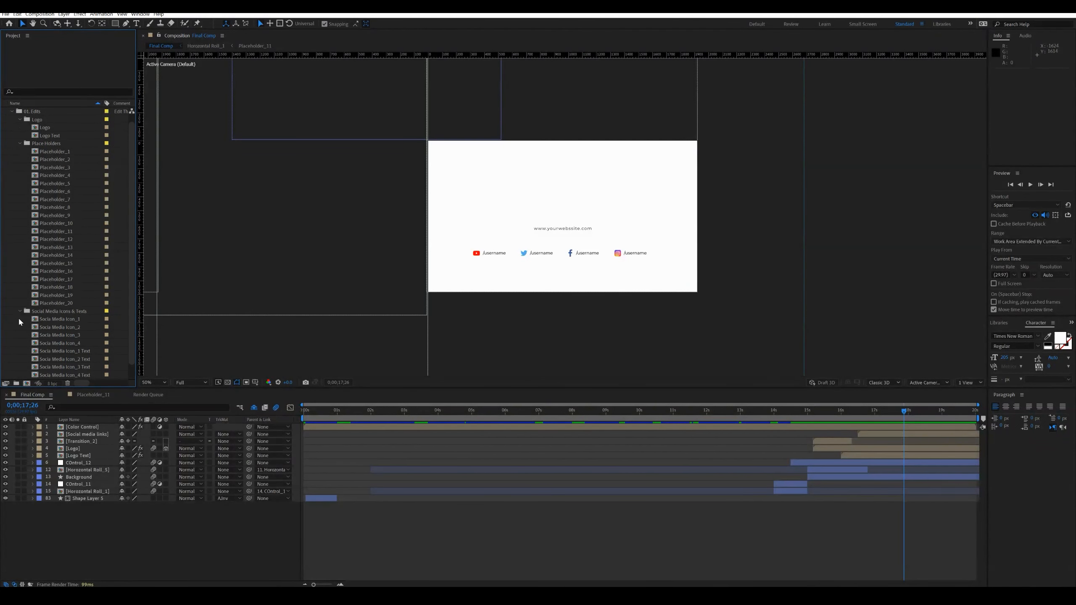
left_click(11, 367)
left_click(12, 375)
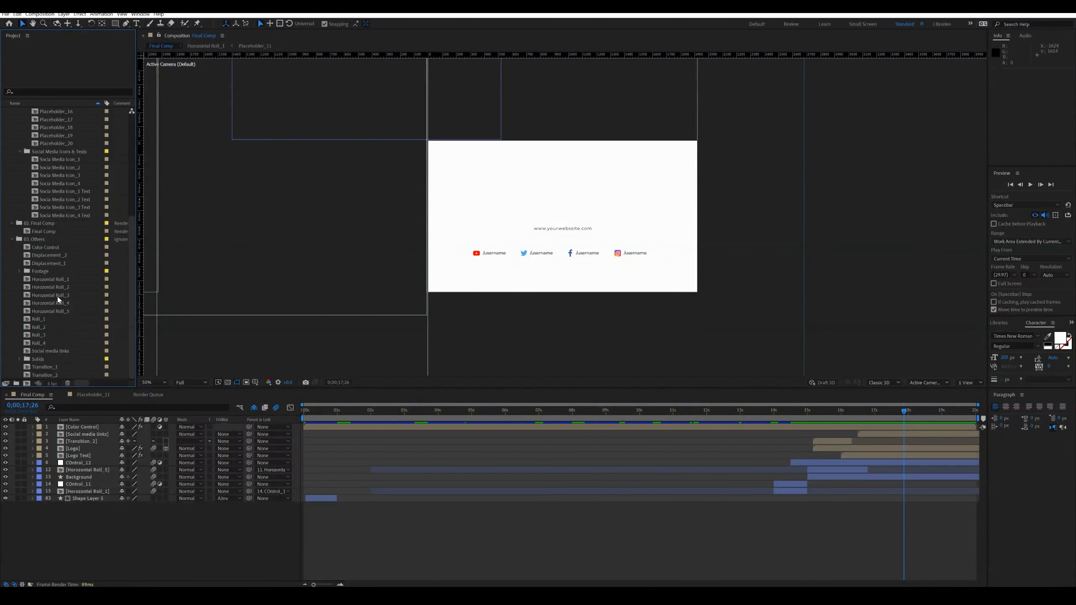
left_click(12, 240)
scroll(68, 271, "up", 2)
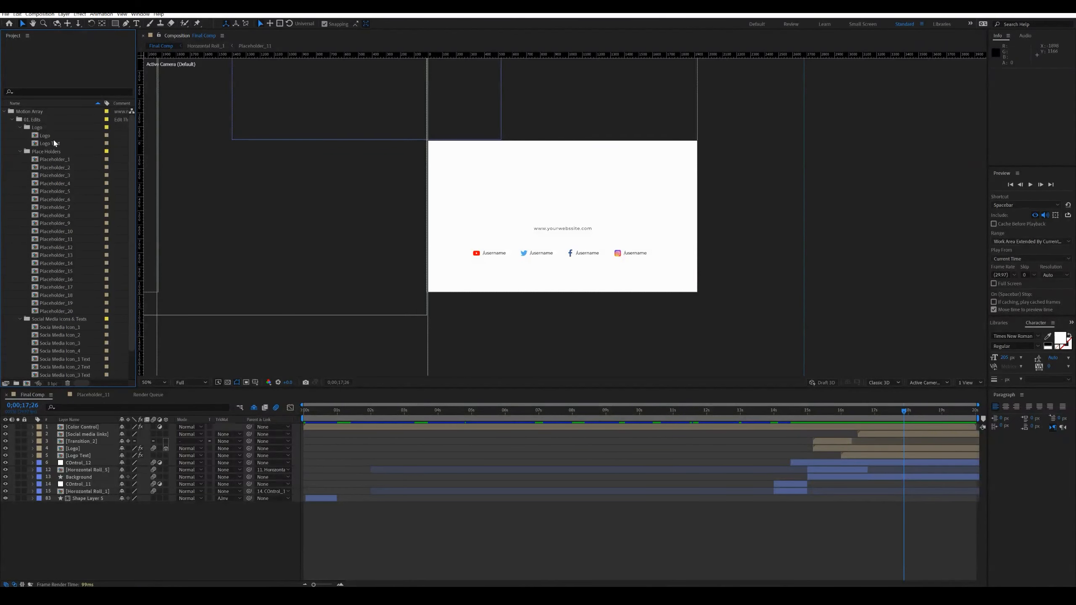
scroll(65, 350, "down", 2)
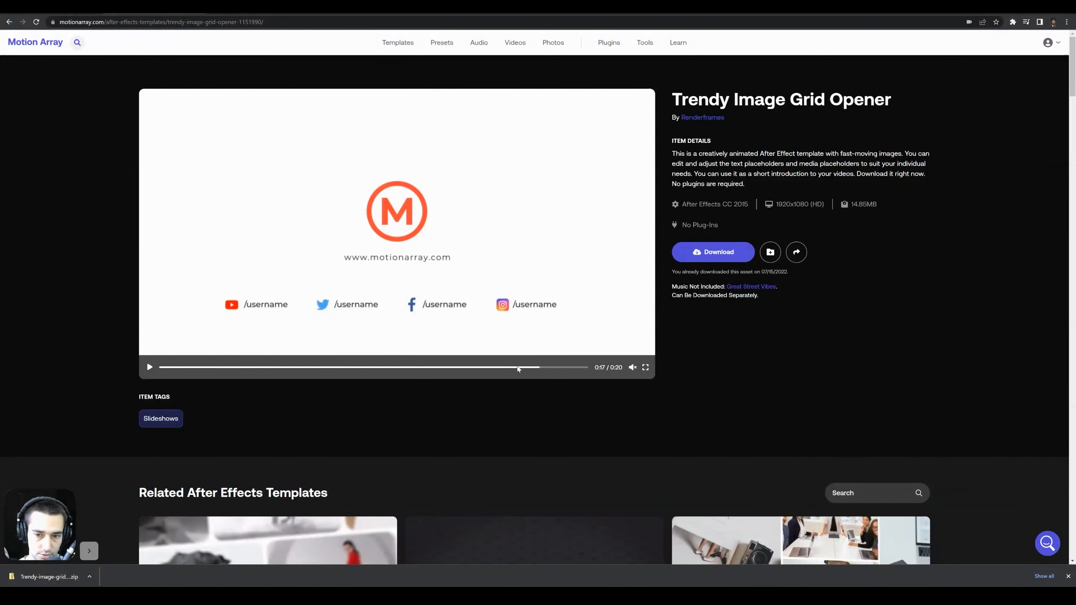
- Switch to the template's web page in the browser and play the end of its preview, where the logo and social media links appear
left_click(471, 368)
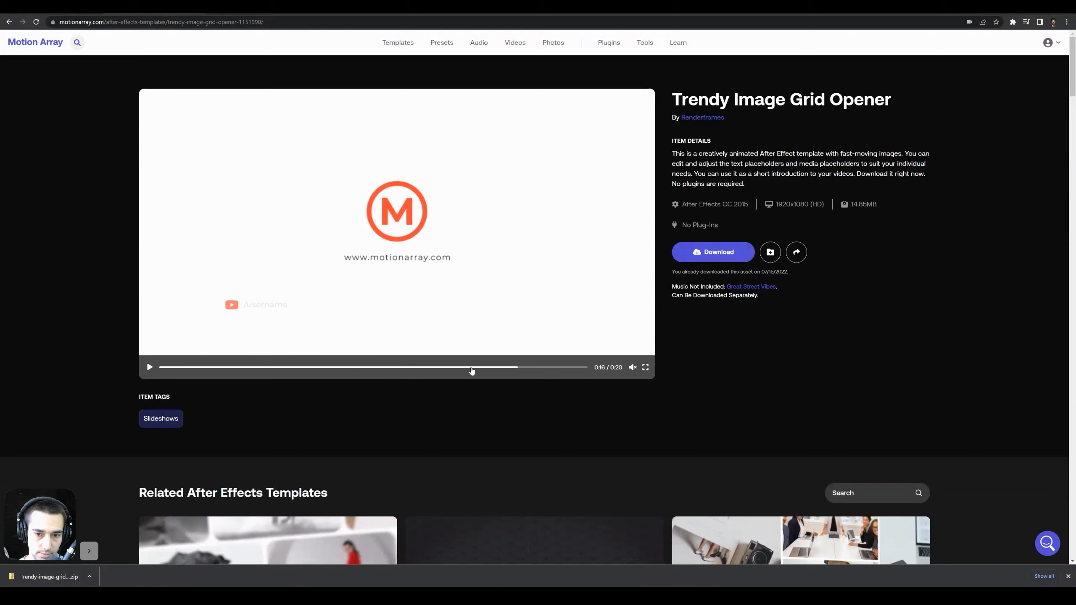
left_click(149, 367)
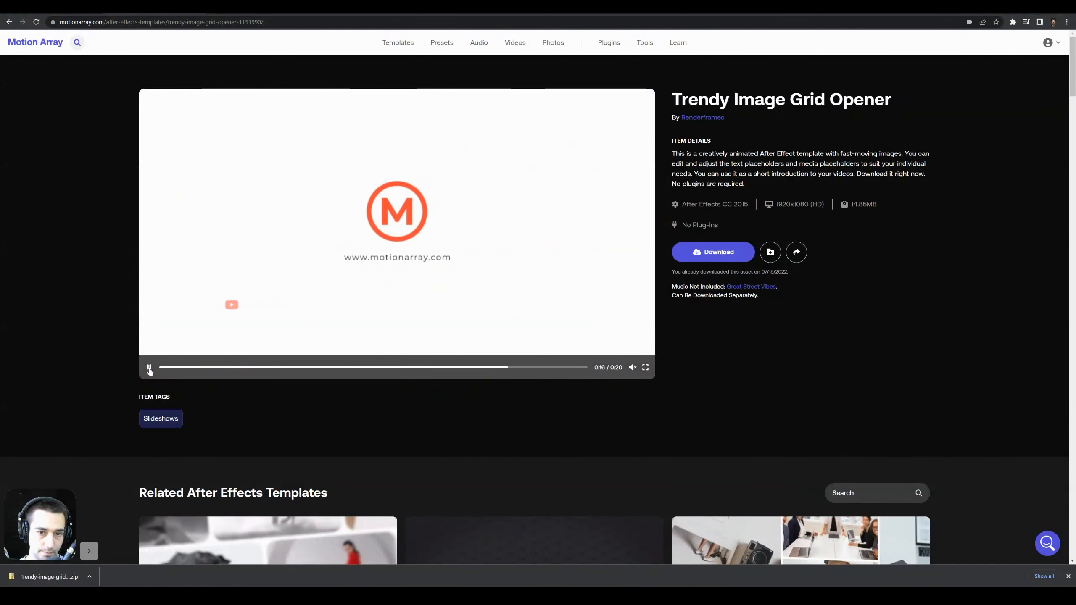
left_click(149, 367)
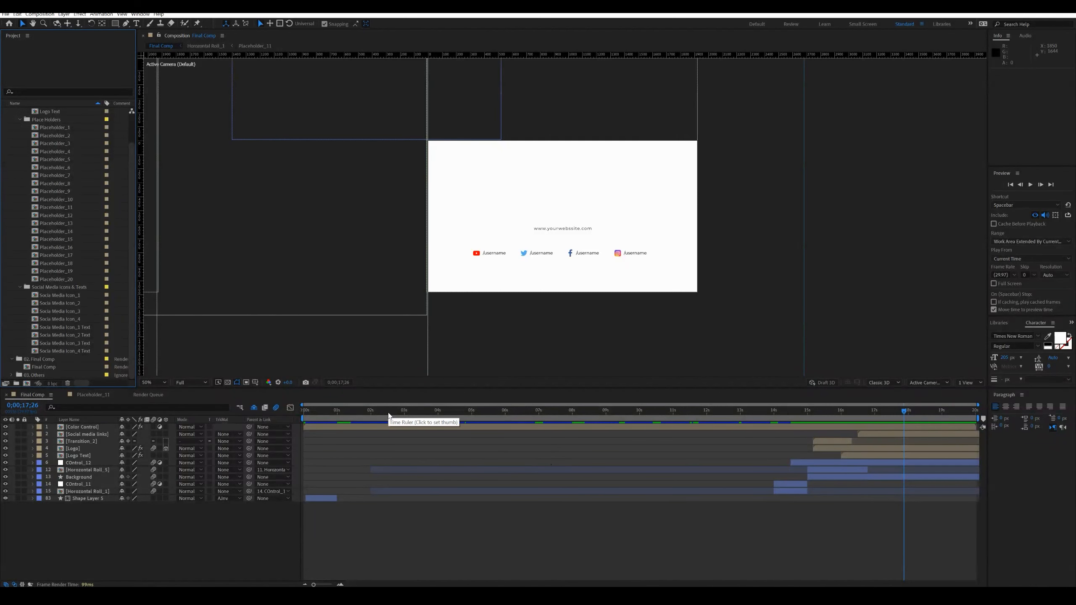
- In After Effects, move the Final Comp playhead to 0;00;02;18, close the Placeholder_11 timeline and return to Final Comp
mouse_move(388, 412)
left_mouse_down()
mouse_move(377, 413)
mouse_move(390, 415)
left_mouse_up()
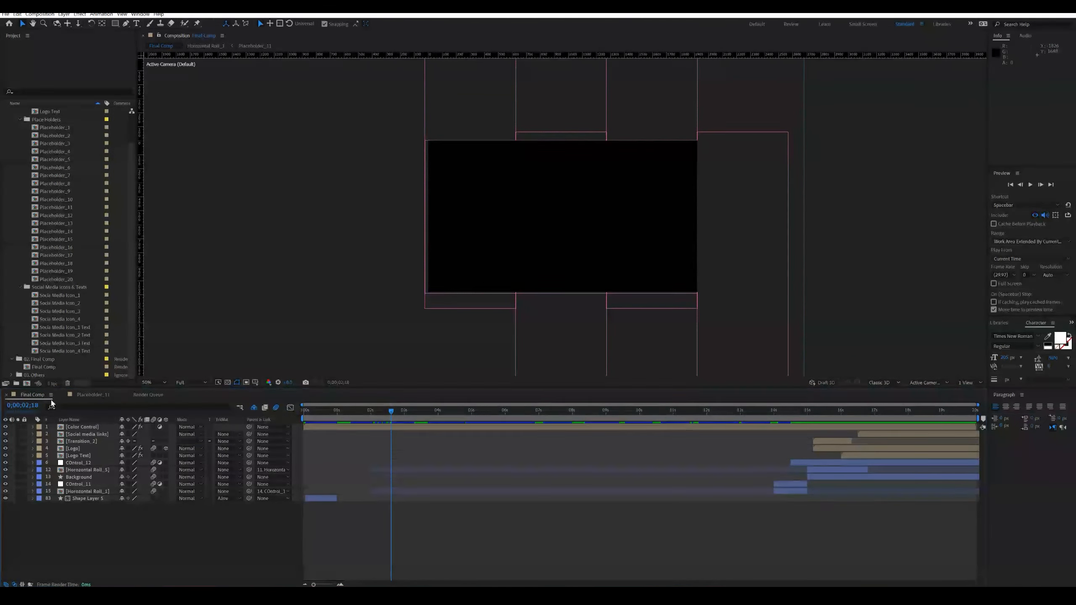
left_click(93, 398)
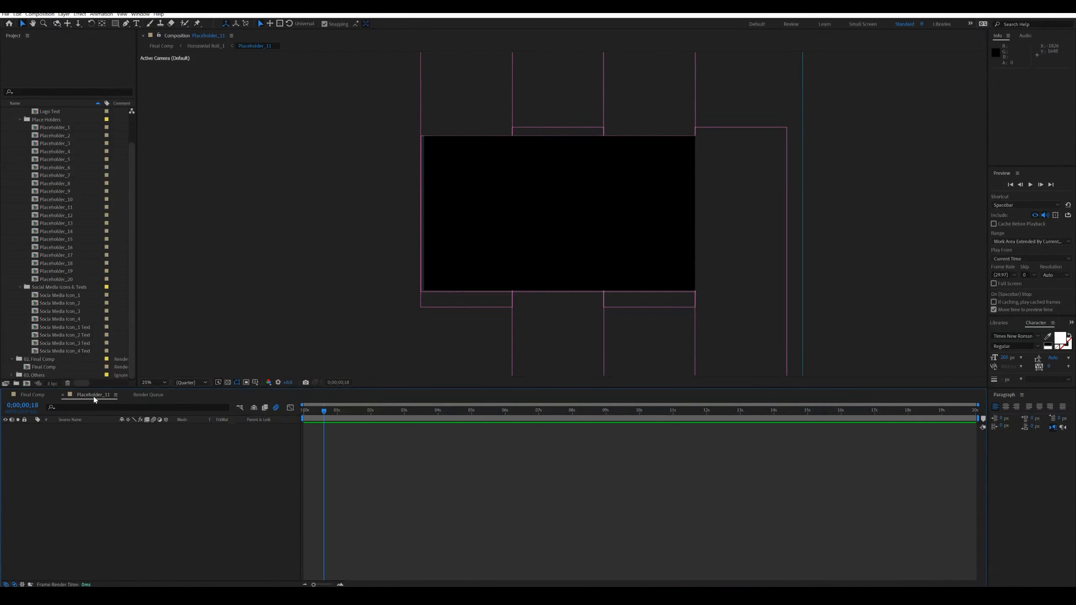
left_click(62, 395)
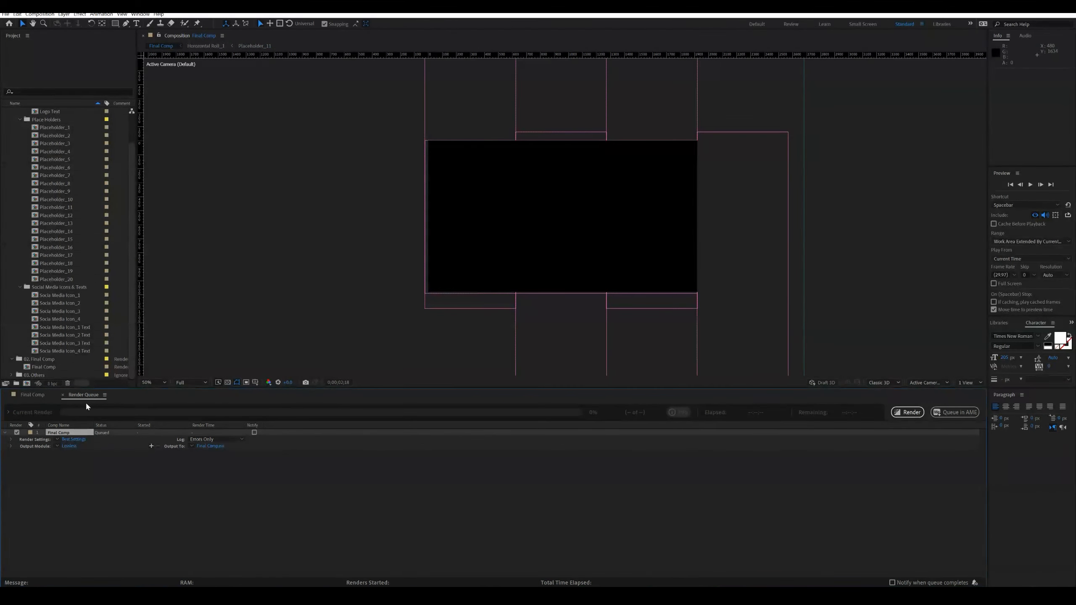
left_click(41, 398)
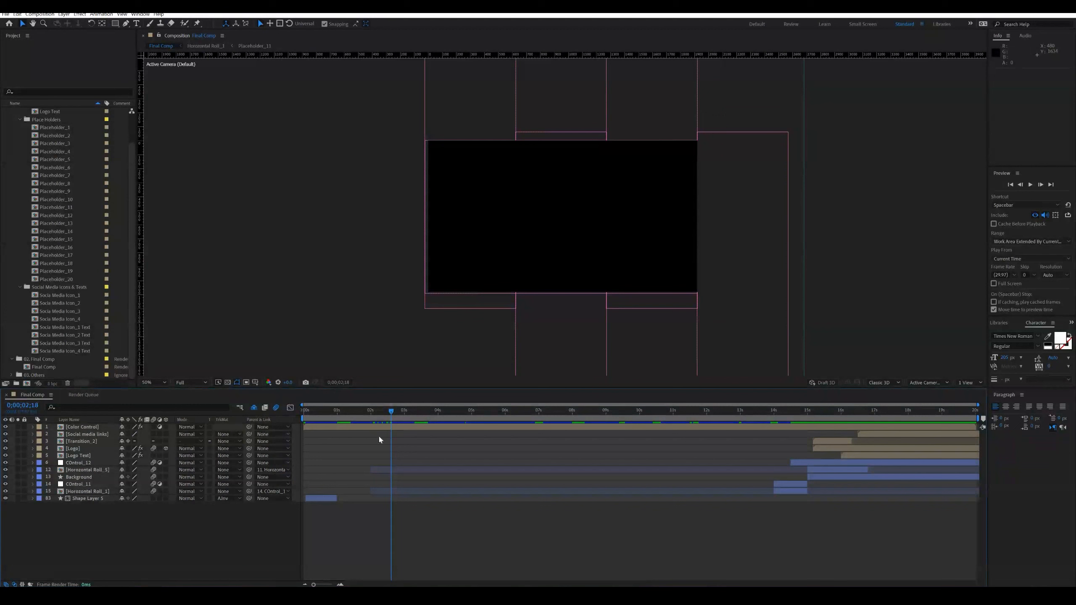
- Open the Placeholder_1 composition from the Place Holders folder and shrink the timeline area slightly
scroll(127, 237, "up", 2)
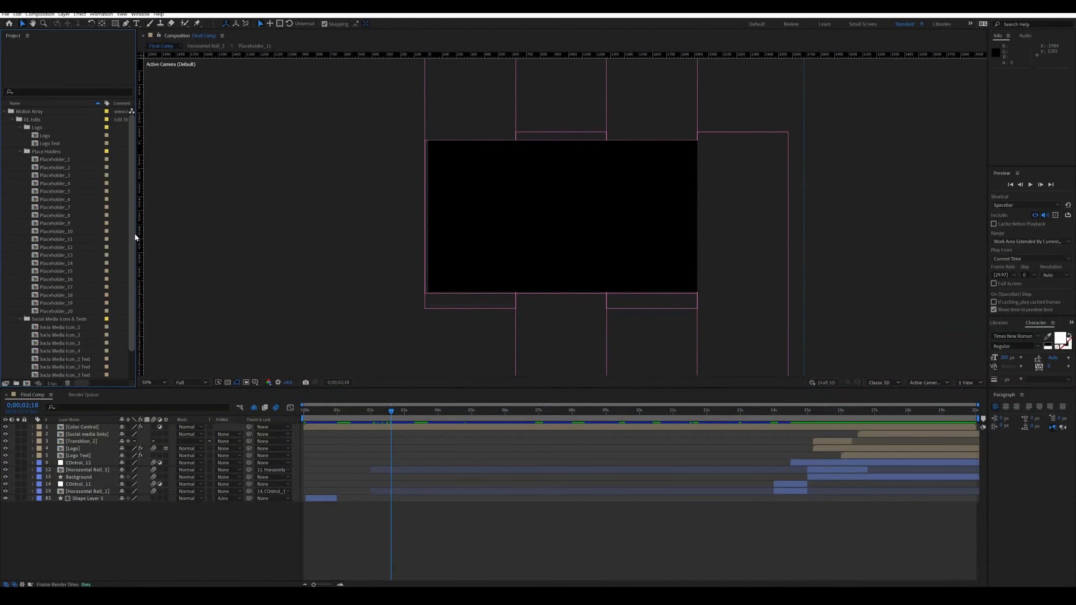
double_click(49, 160)
mouse_move(338, 398)
left_mouse_down()
mouse_move(317, 400)
mouse_move(339, 401)
left_mouse_up()
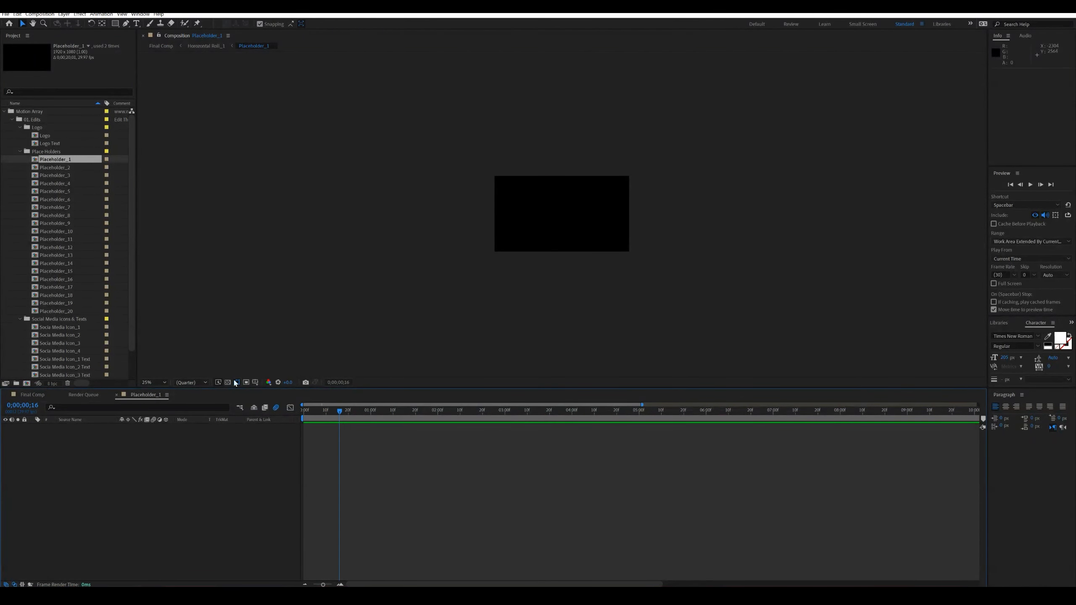
left_click_drag(378, 388, 378, 406)
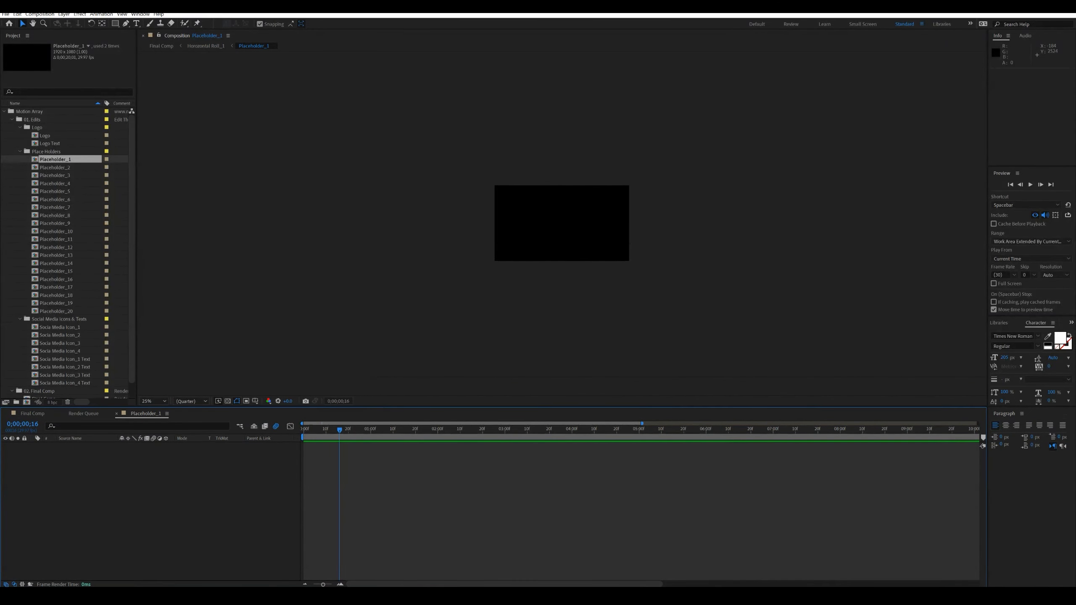
- Switch to File Explorer, open the Final Videos folder in MAPS 15, and position its window above the After Effects timeline
left_click(504, 597)
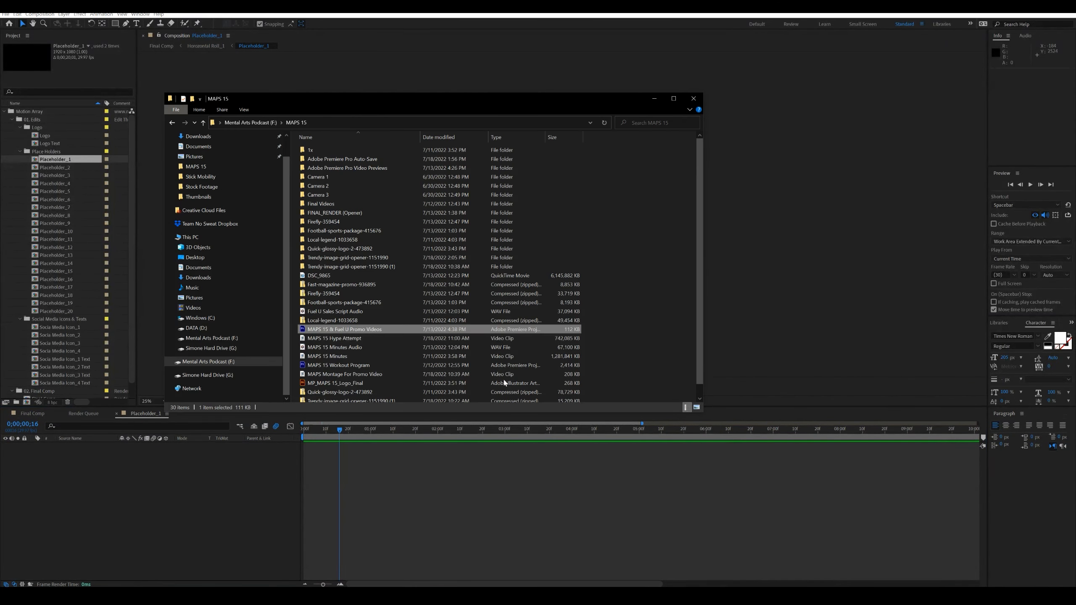
double_click(321, 203)
left_click_drag(337, 100, 530, 50)
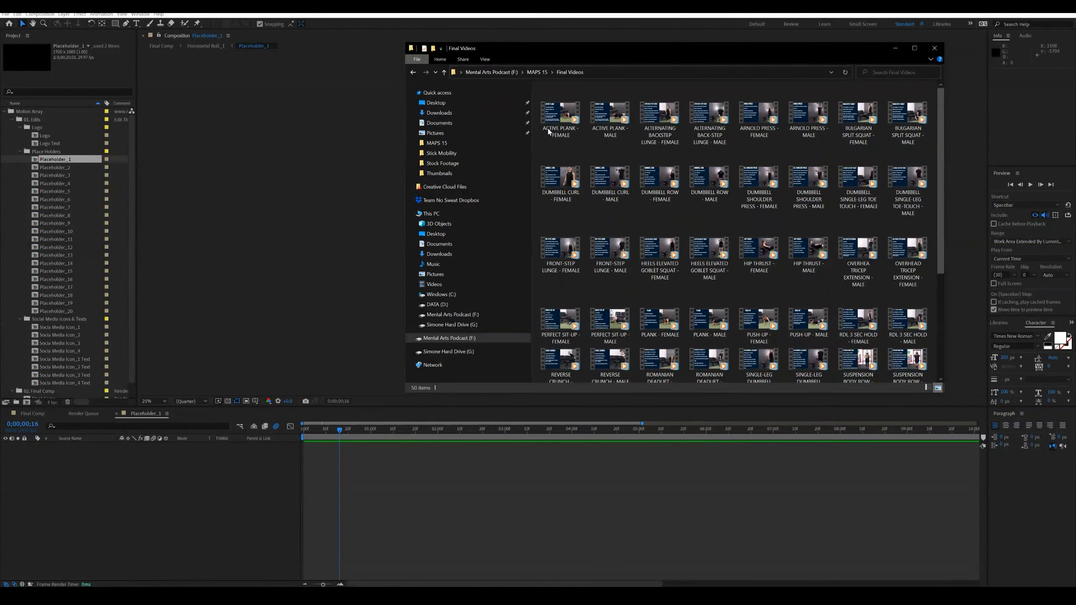
left_click_drag(620, 391, 622, 396)
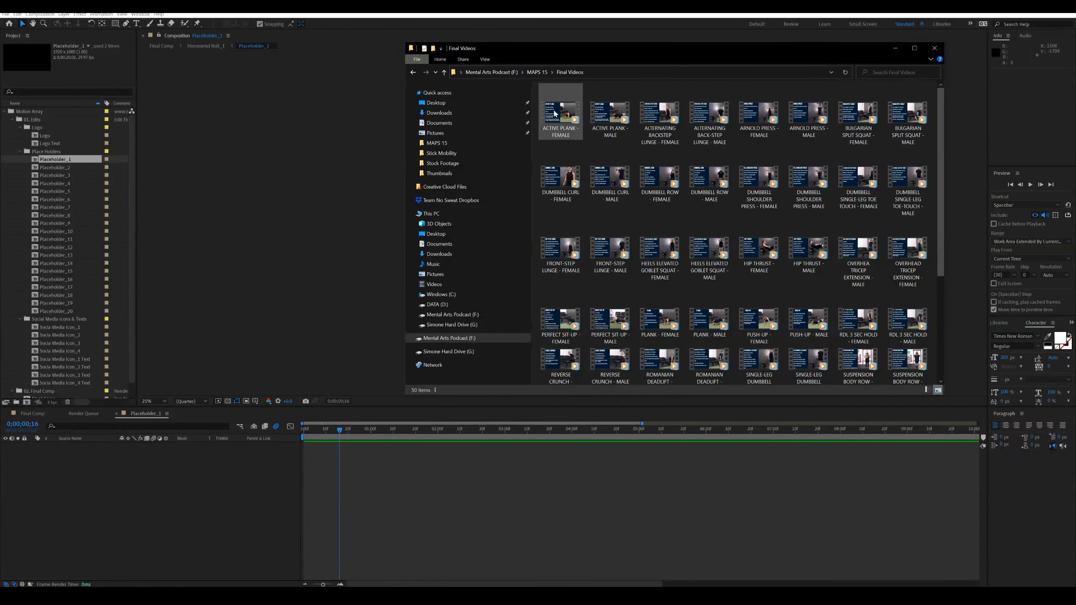
- Add the ACTIVE PLANK - FEMALE video from the Final Videos folder to Placeholder_1 and scale it to 50%
left_click_drag(561, 118, 149, 500)
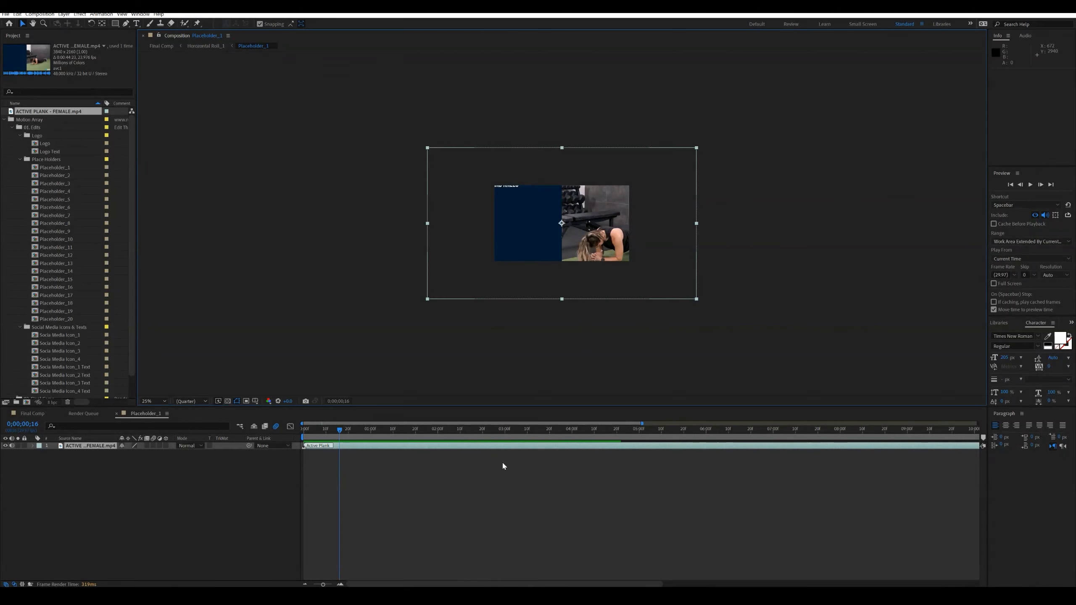
right_click(456, 448)
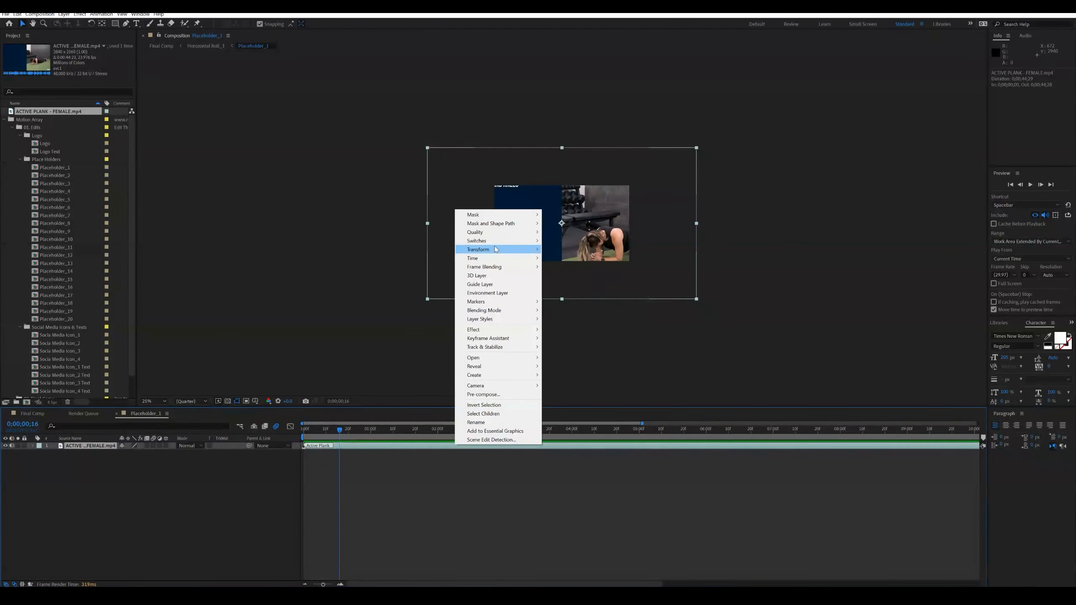
mouse_move(504, 249)
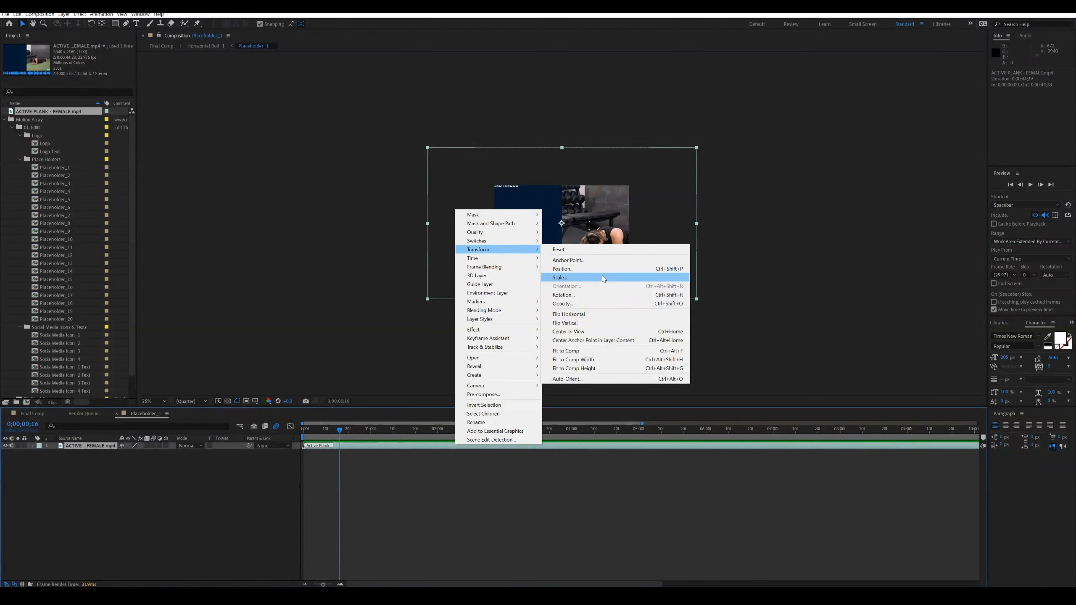
left_click(569, 282)
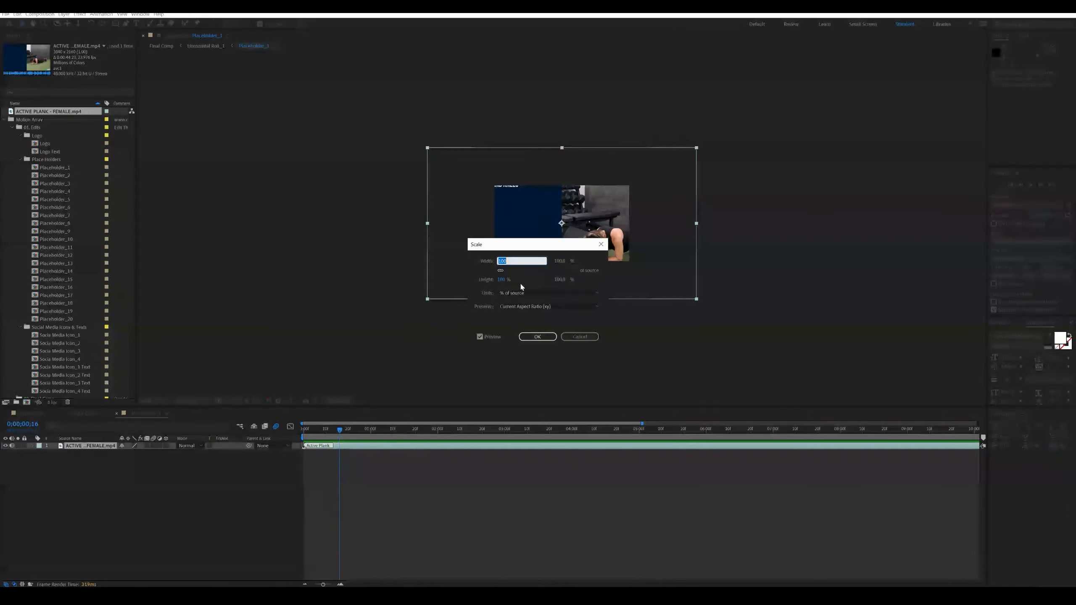
left_click(501, 280)
type("50")
key("Return")
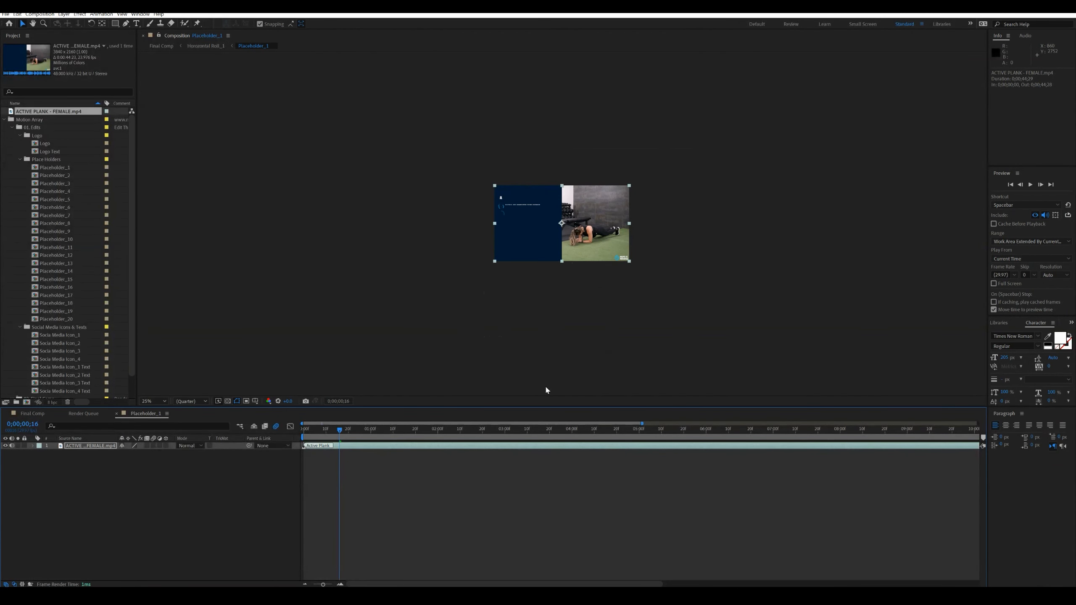
- Scrub through the first two seconds of the Active Plank clip and look over its Transform options for fitting to the comp
left_click_drag(349, 430, 378, 435)
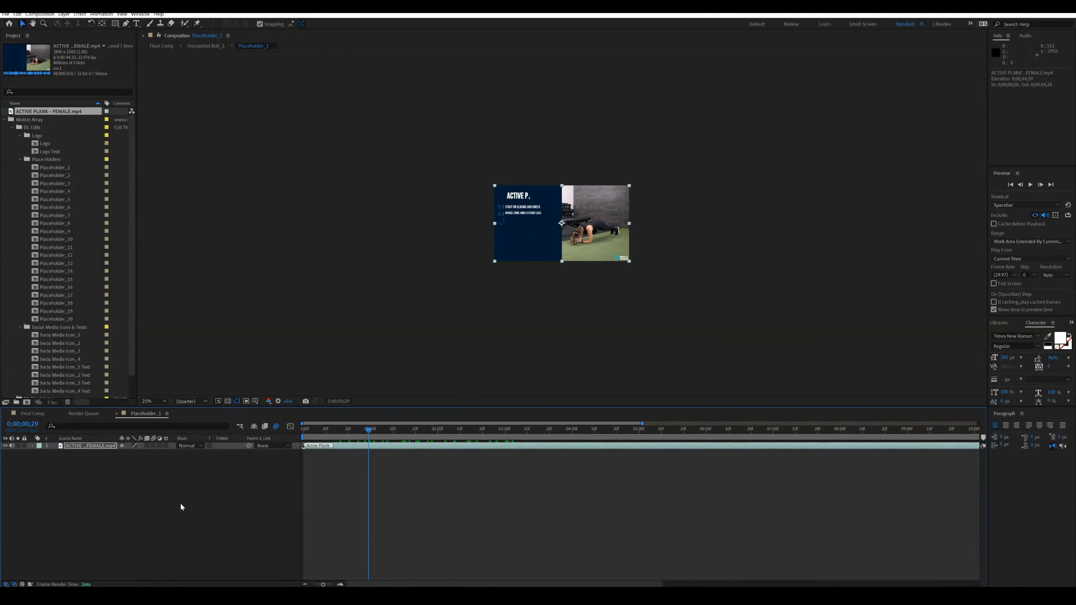
right_click(344, 444)
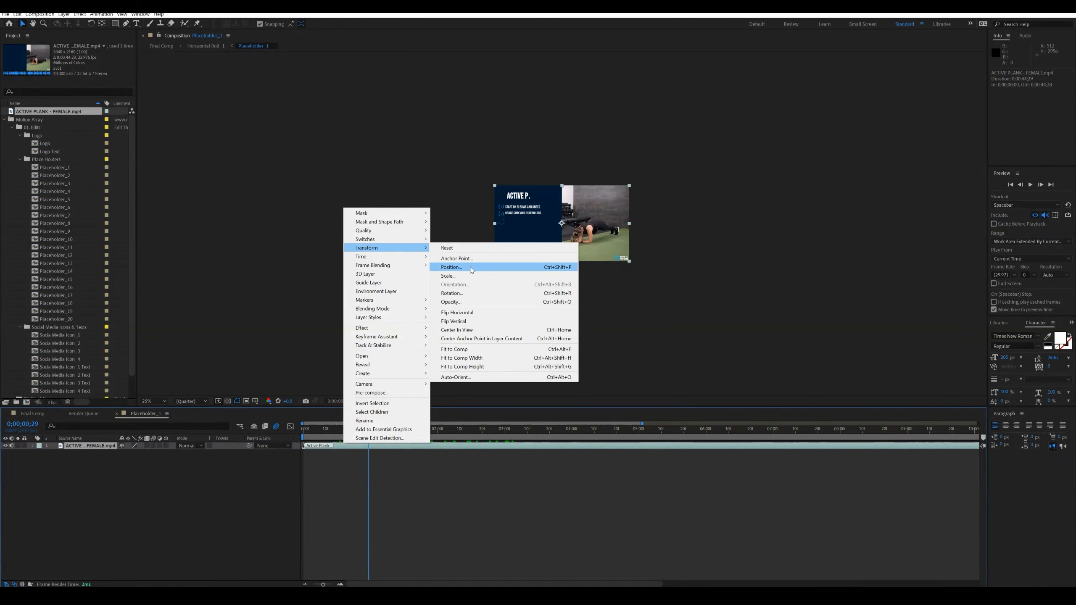
mouse_move(425, 250)
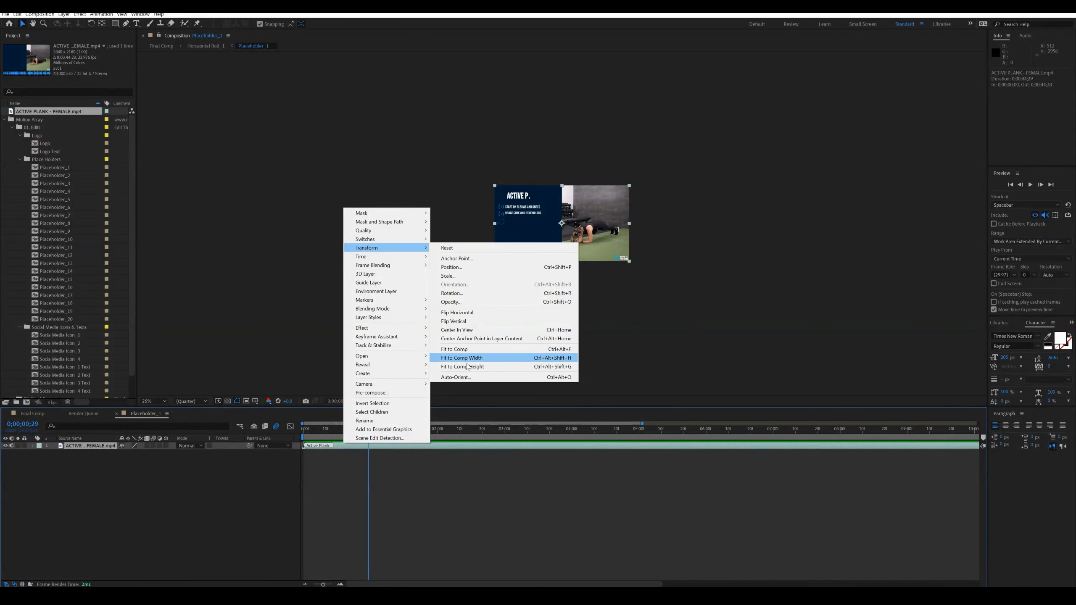
left_click(237, 512)
left_click(237, 511)
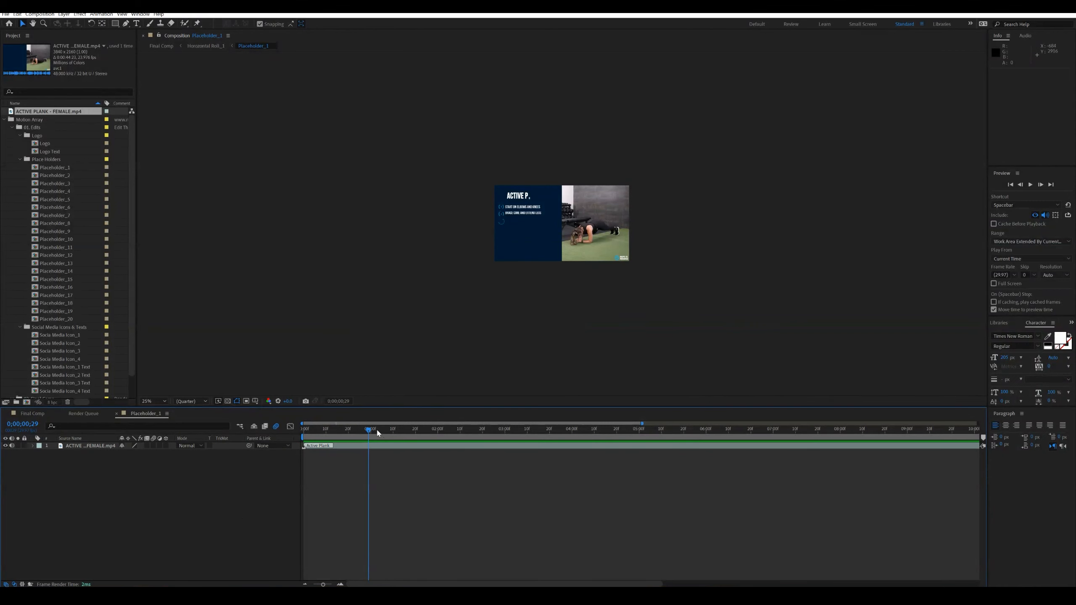
left_click_drag(376, 432, 436, 435)
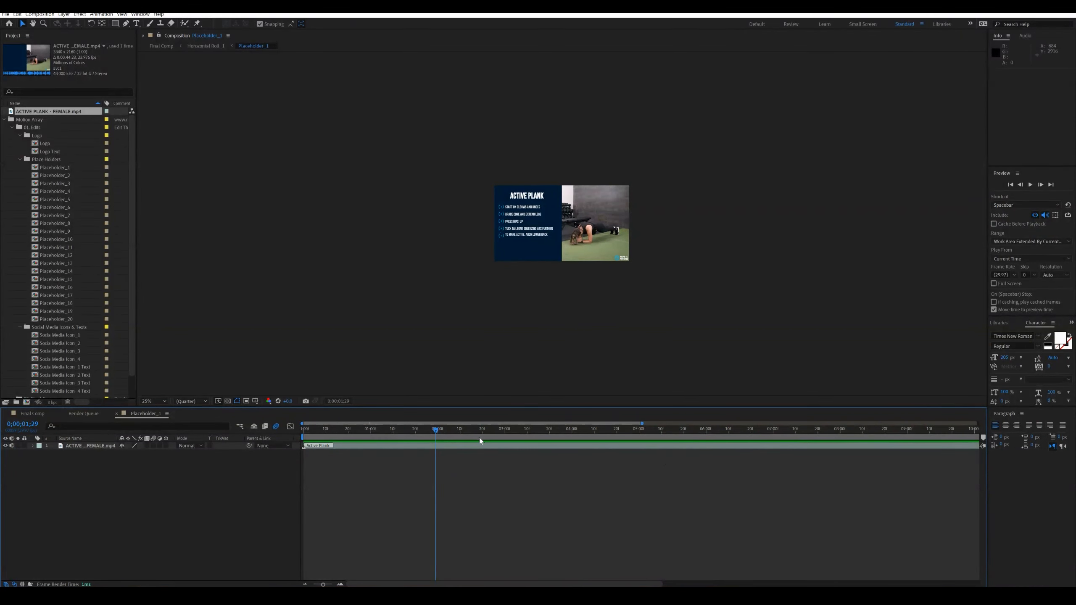
left_click(334, 430)
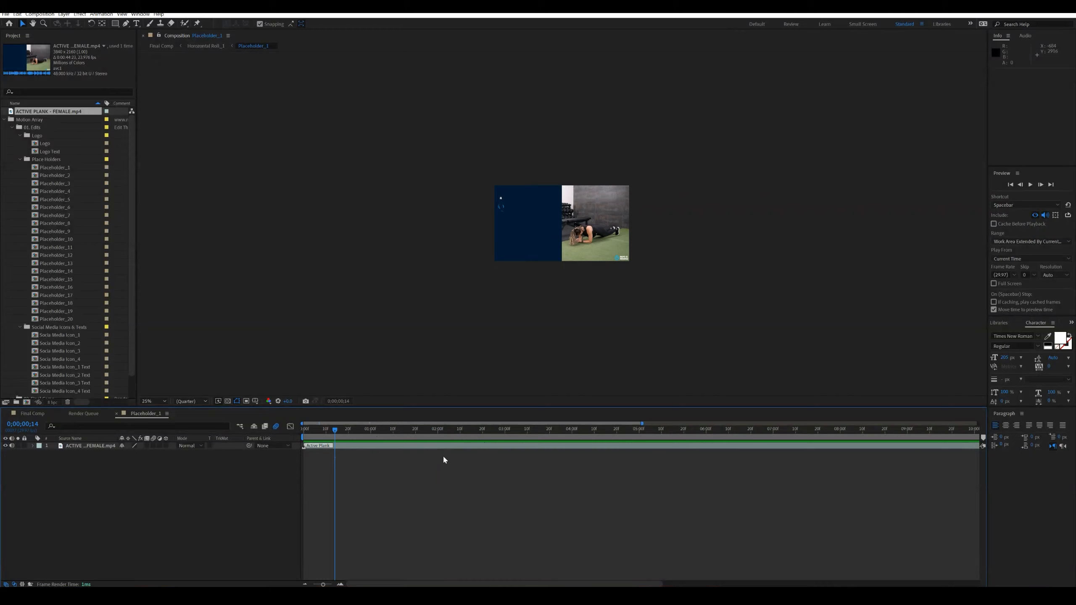
- Switch to Final Comp and preview the ending from 0;00;15;14 to the social media links at 0;00;18;01
left_click(25, 414)
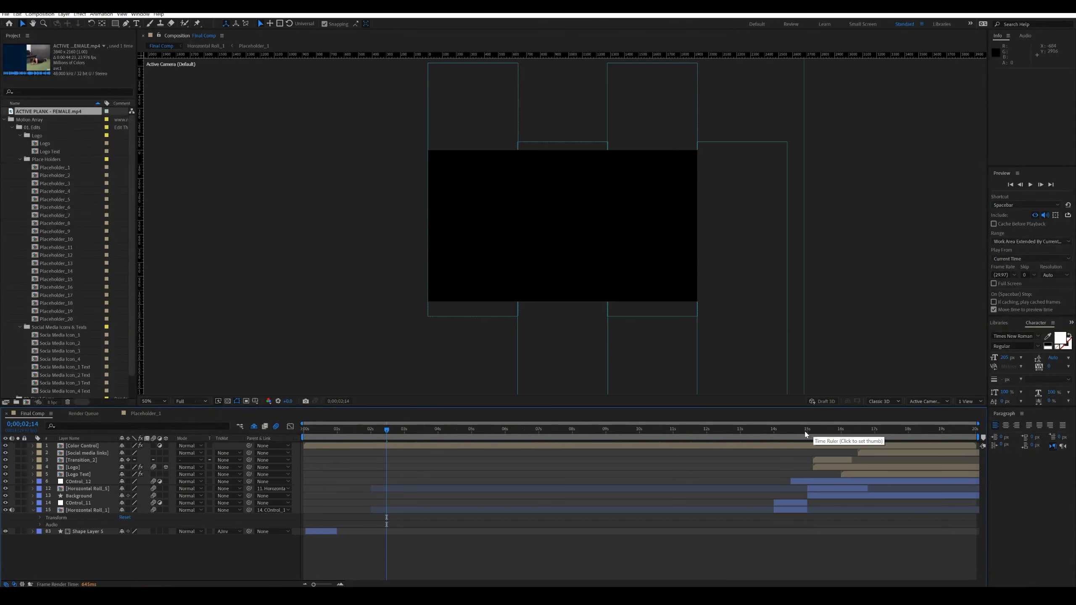
left_click(821, 432)
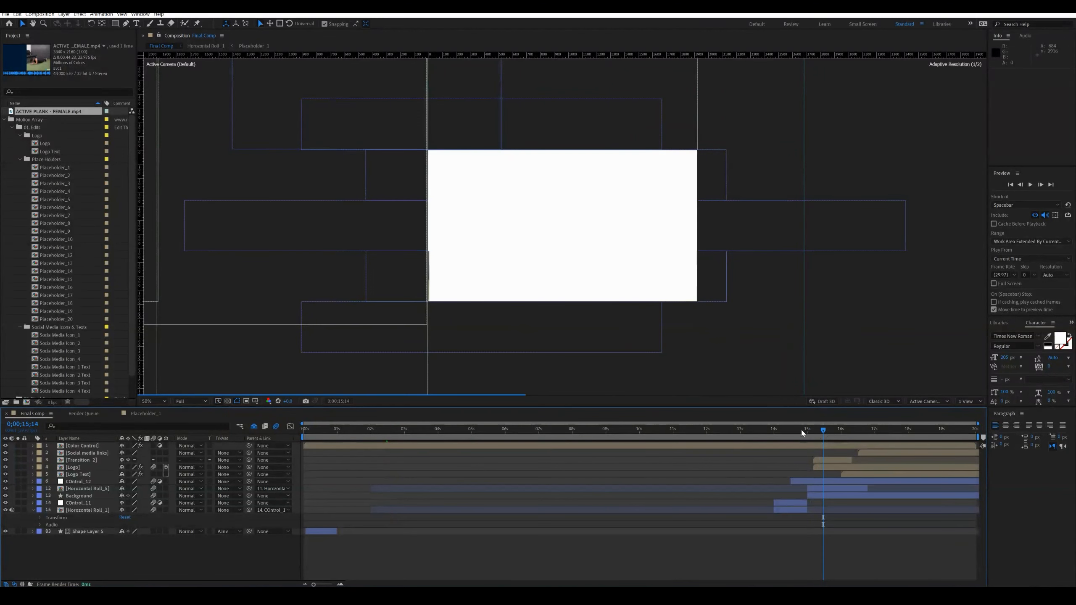
key("space")
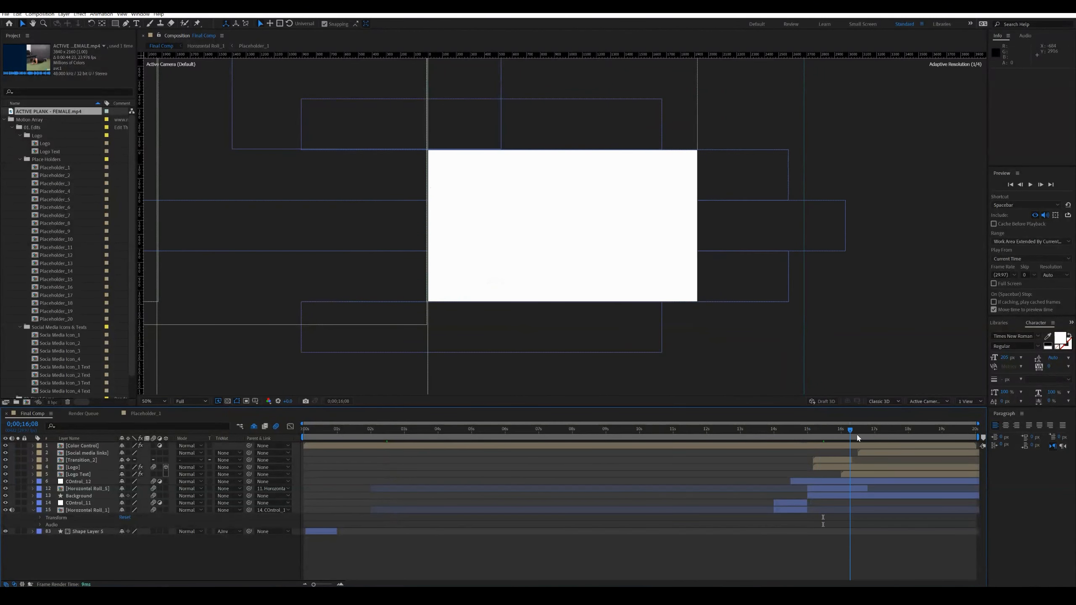
left_click(910, 434)
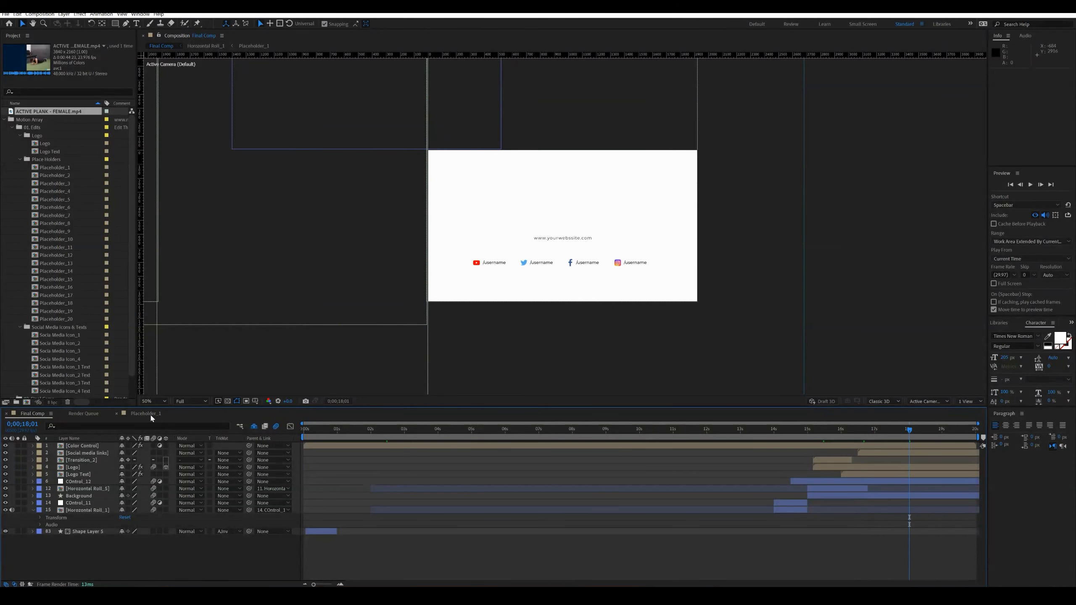
- In Placeholder_1, show the full timeline, shift the Active Plank clip to about 0;00;16;17, move it back to the start and scrub to 0;00;09;18
left_click(149, 414)
left_click_drag(381, 432, 643, 440)
left_click_drag(323, 583, 299, 584)
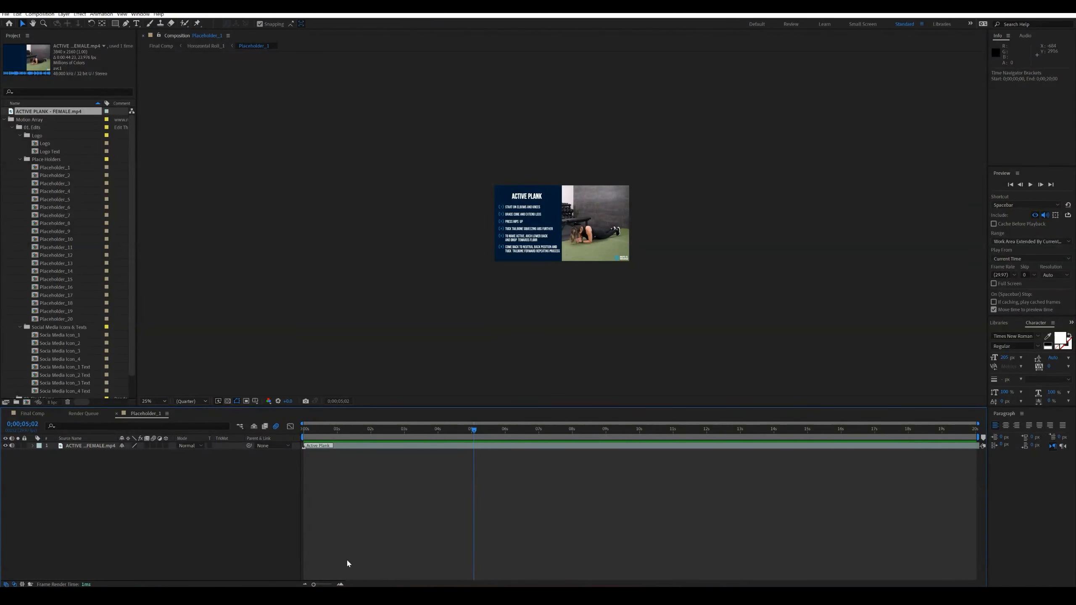
left_click_drag(321, 429, 912, 449)
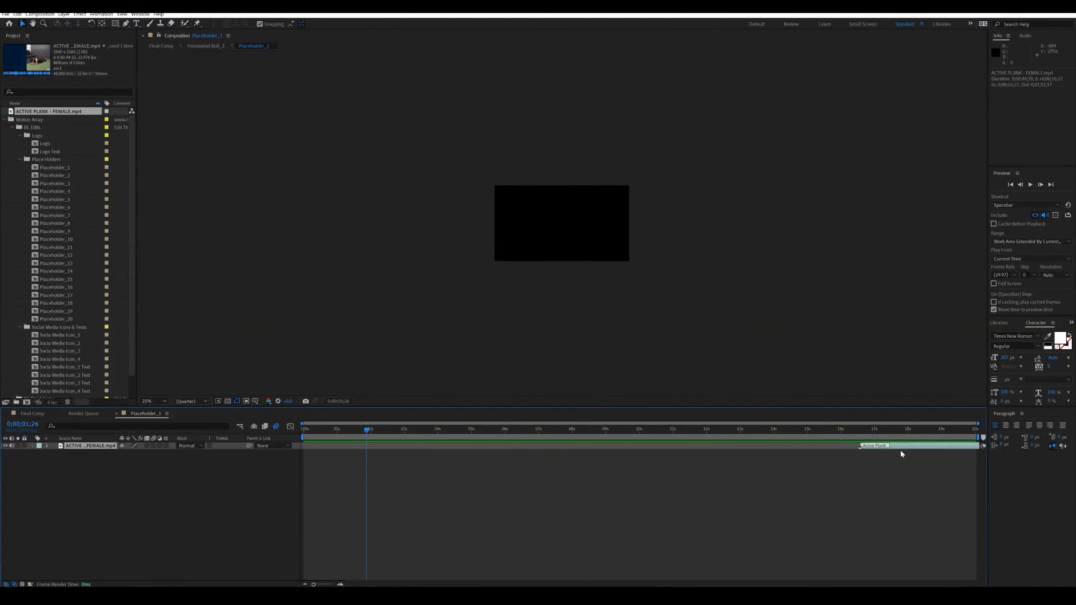
left_click_drag(913, 447, 626, 433)
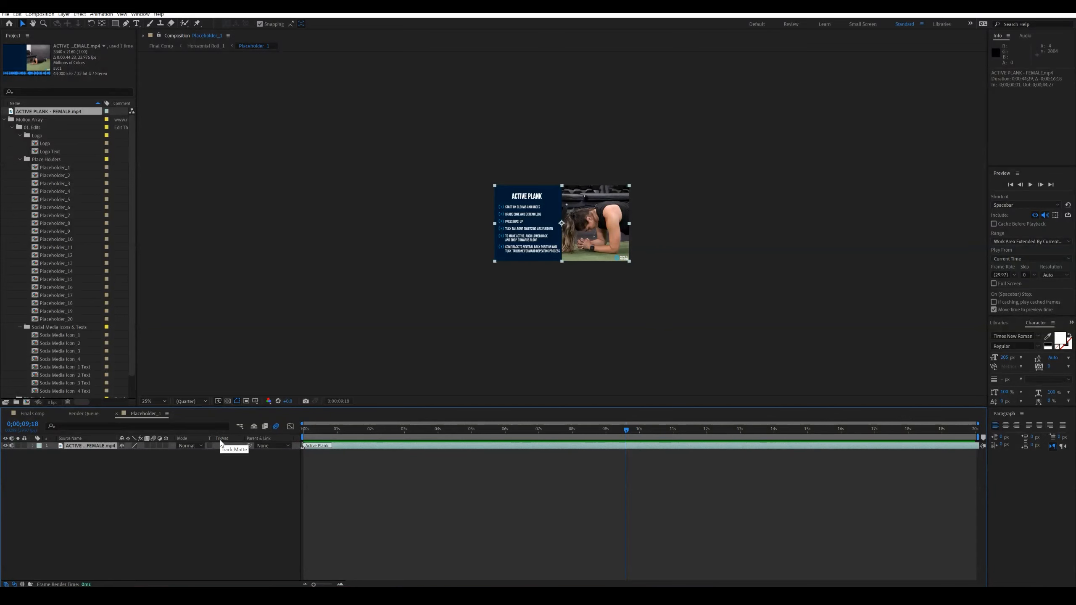
- Return to Final Comp and check the image grid opening at 0;00;02;07 and 0;00;02;20
left_click(33, 414)
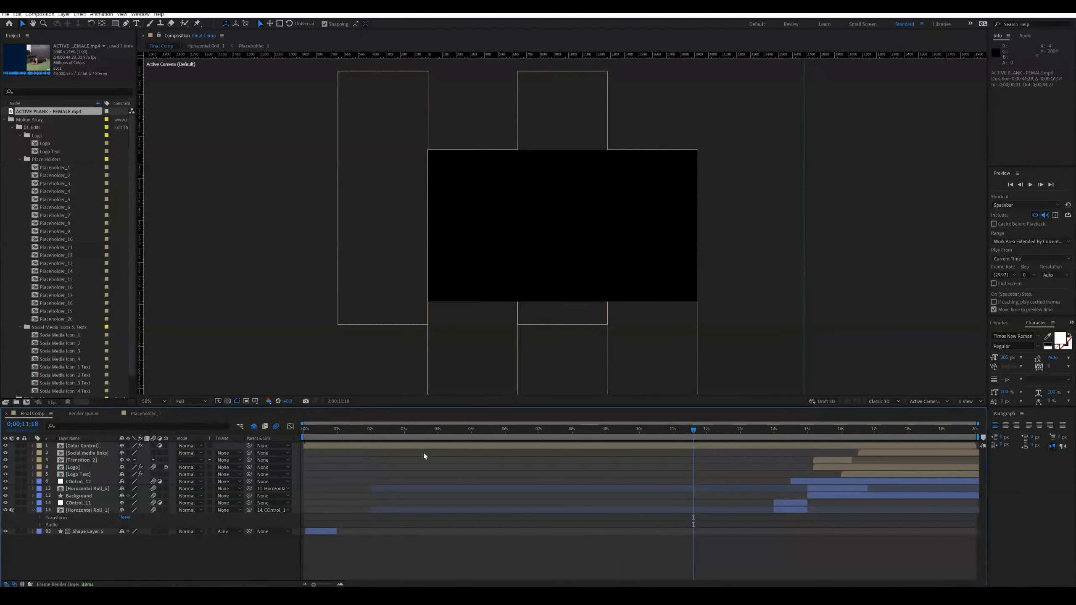
left_click(379, 436)
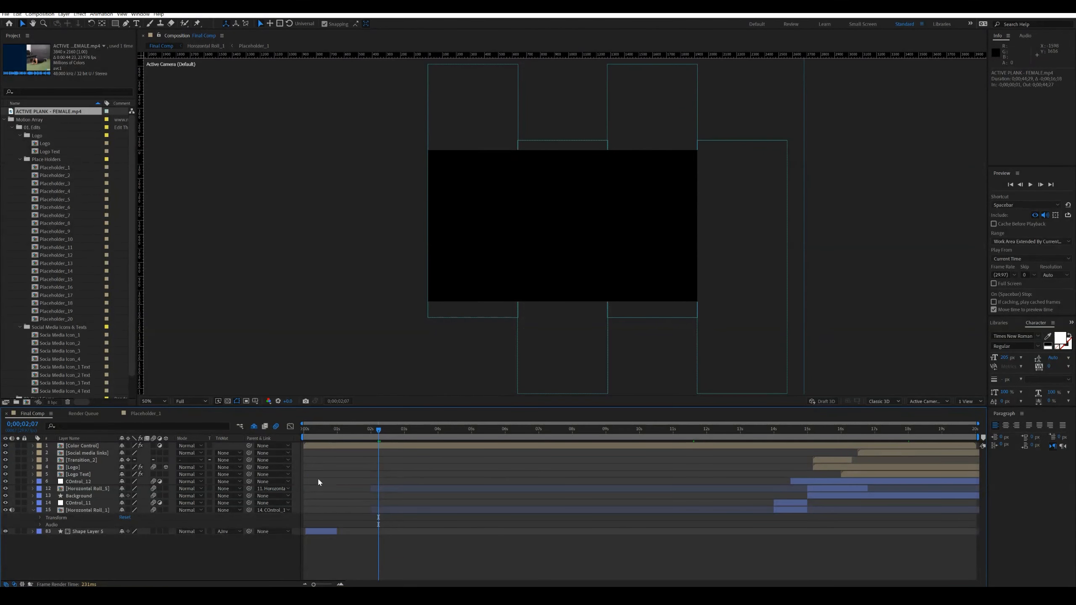
left_click(394, 432)
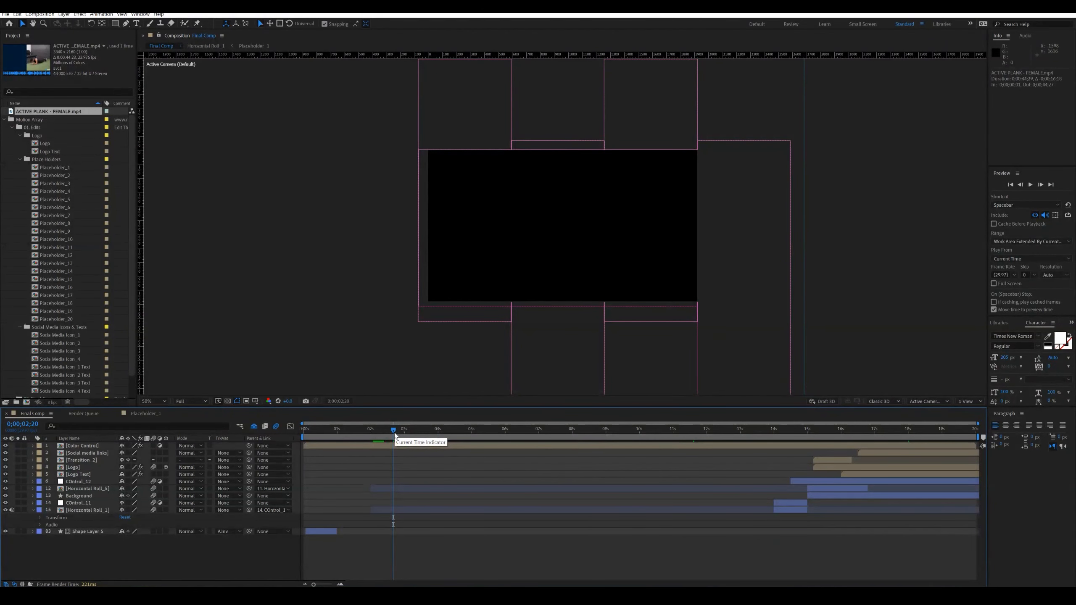
- Open Placeholder_2, add the ALTERNATING BACK-STEP LUNGE - MALE video from File Explorer, fit it to comp height, and scrub to 0;00;03;13
double_click(61, 175)
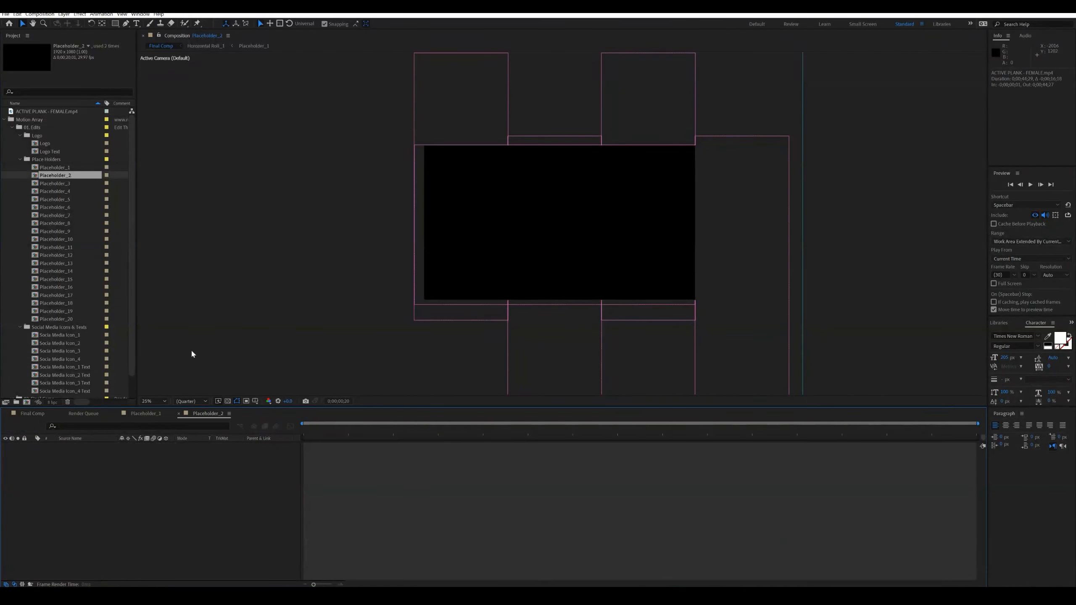
key("Home")
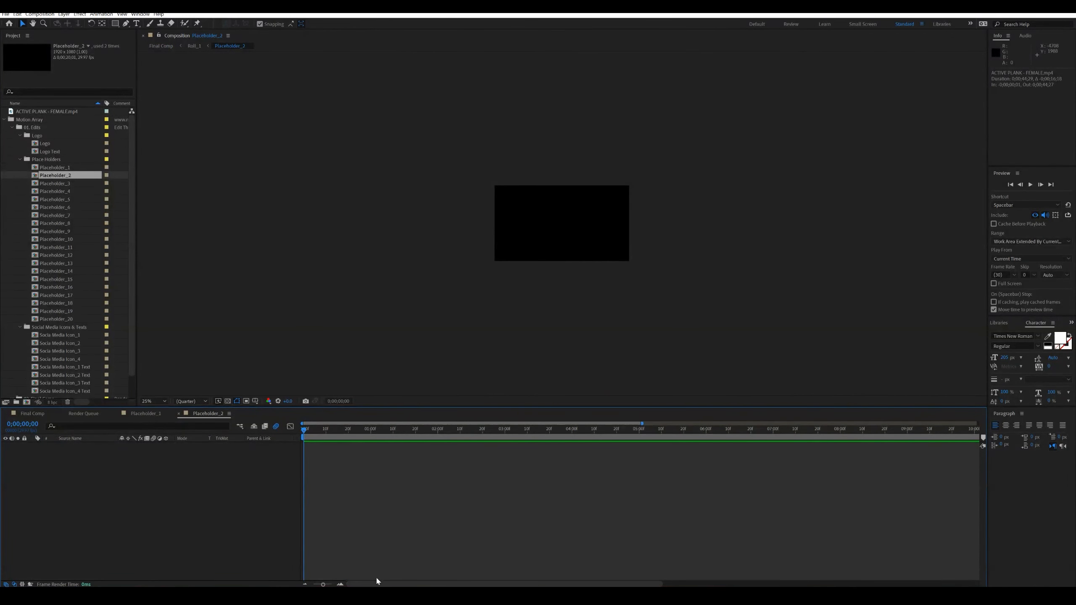
key("alt+Tab")
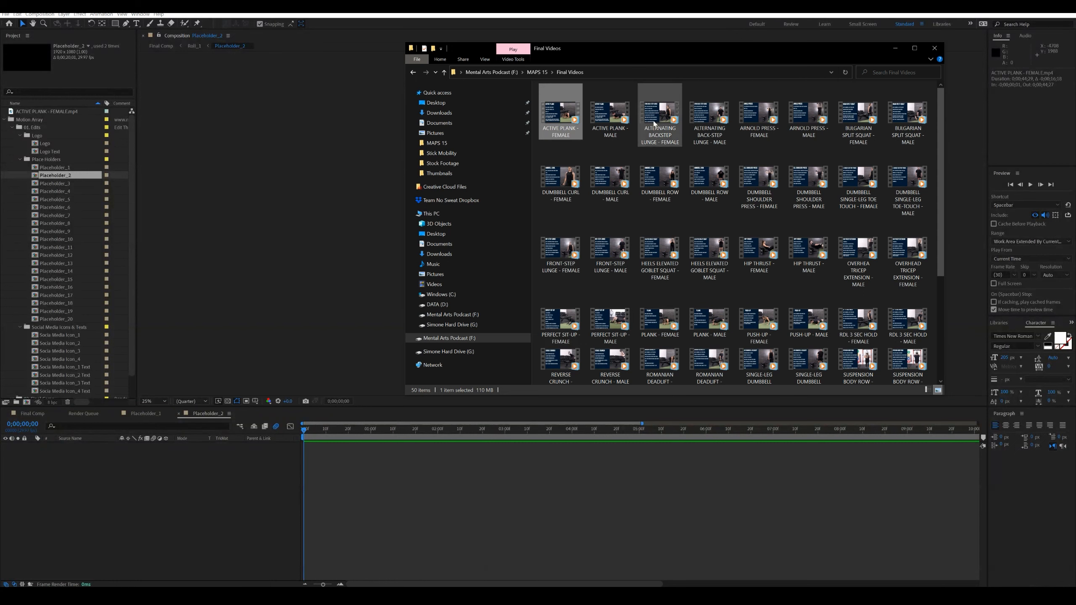
left_click_drag(709, 114, 177, 505)
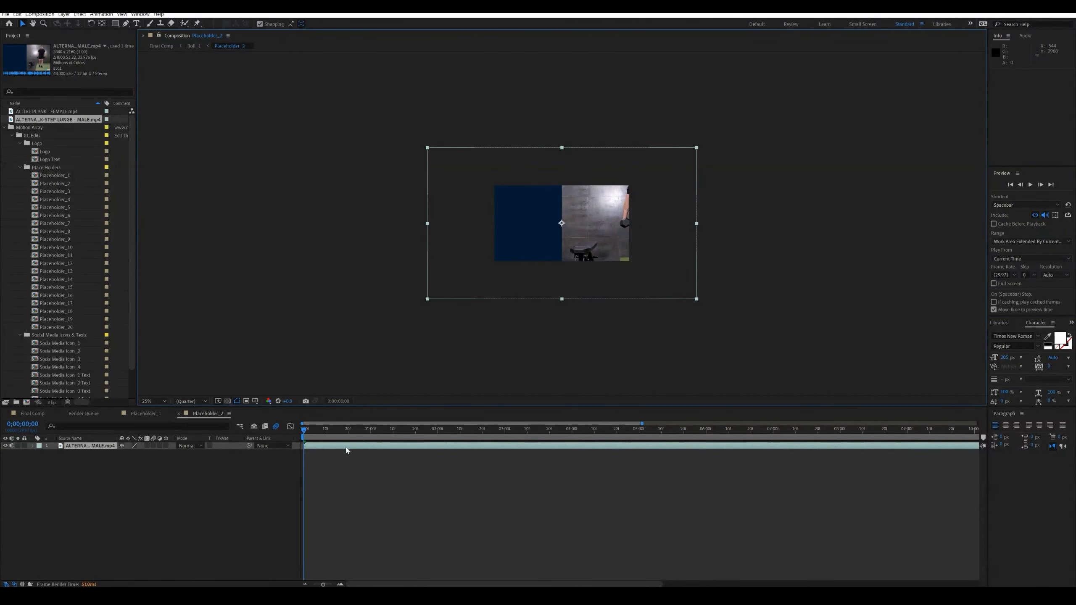
right_click(317, 446)
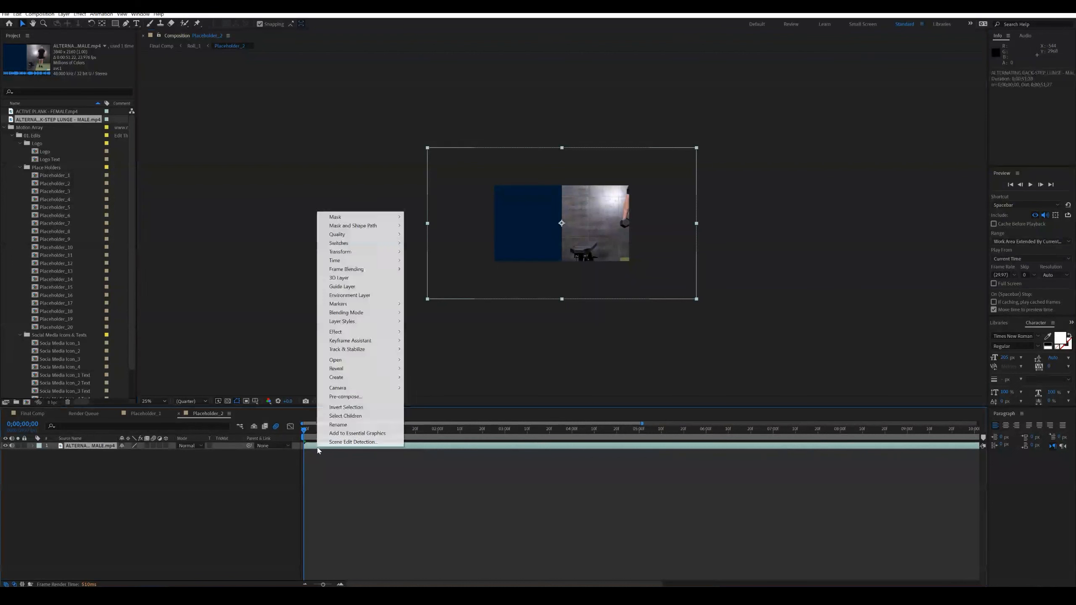
mouse_move(343, 252)
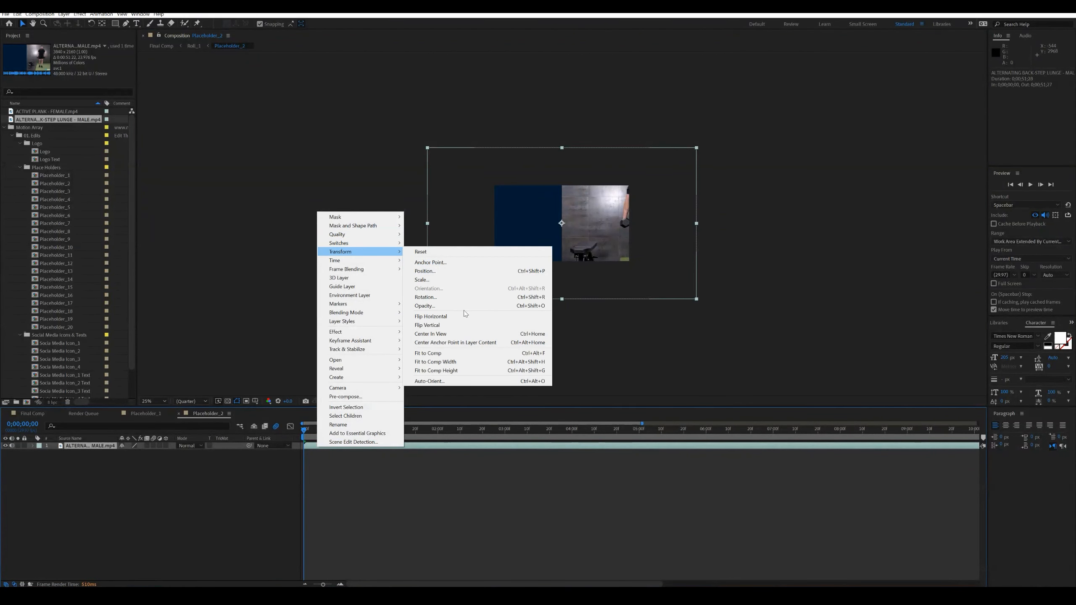
left_click(449, 374)
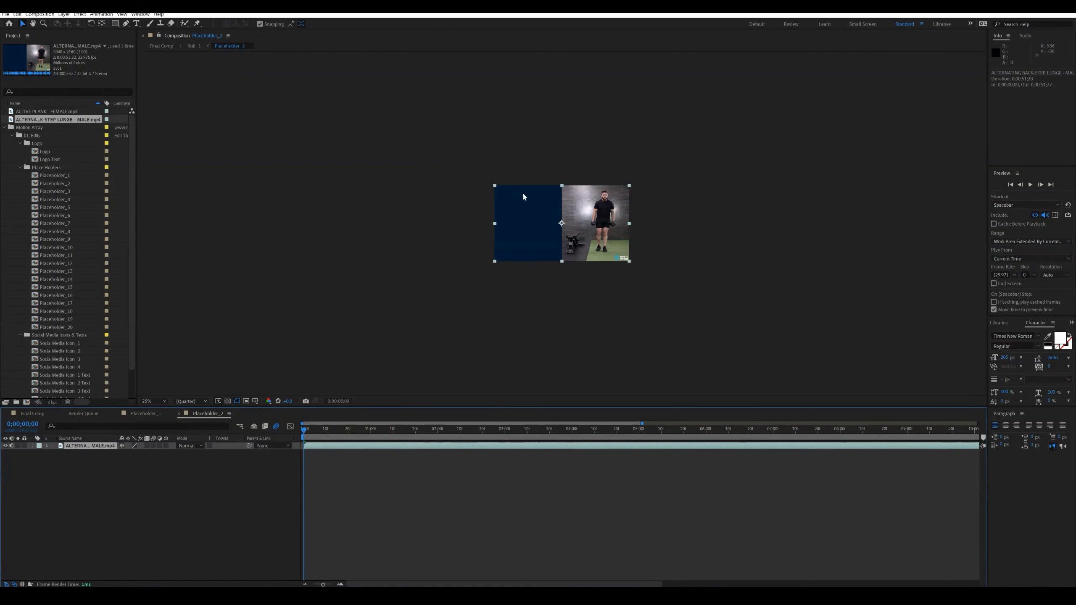
left_click_drag(323, 442, 534, 438)
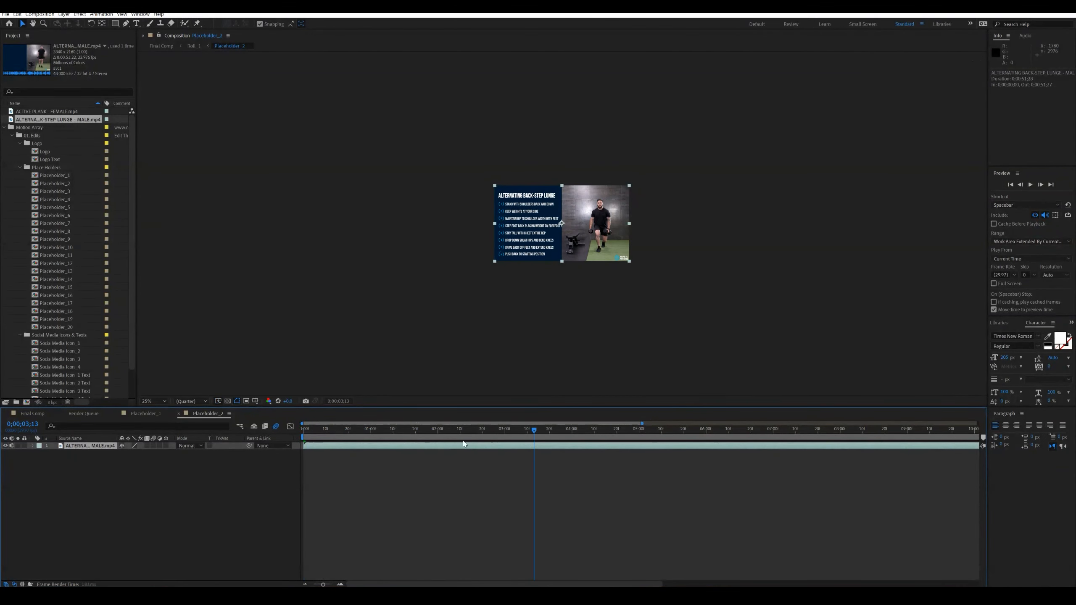
- Open Placeholder_3, add the ARNOLD PRESS - FEMALE video from the Final Videos folder, and open the layer's options
double_click(55, 191)
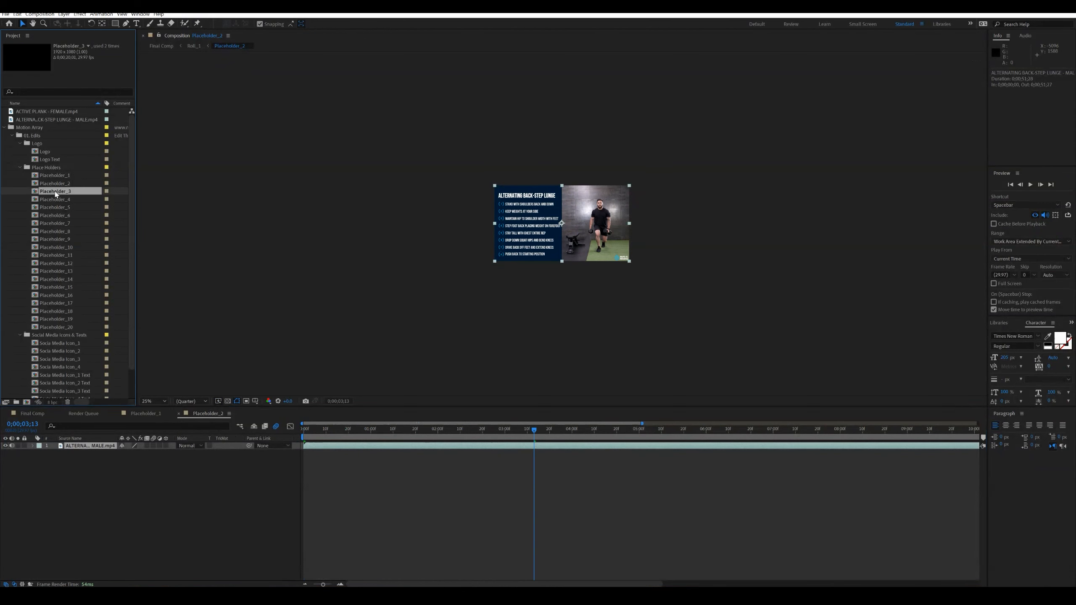
left_click(381, 595)
left_click_drag(758, 114, 147, 530)
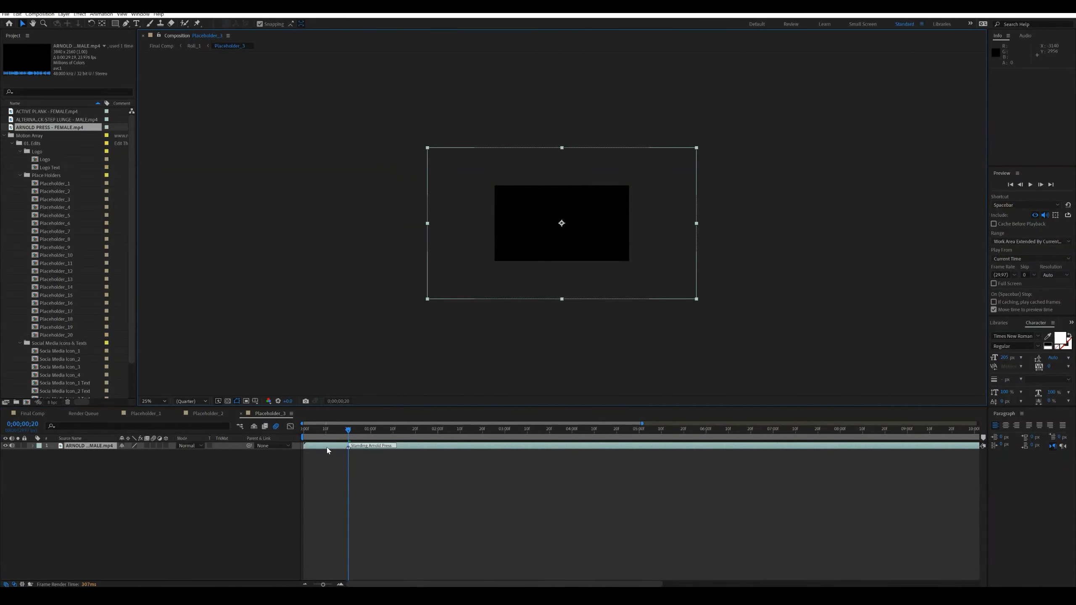
right_click(327, 449)
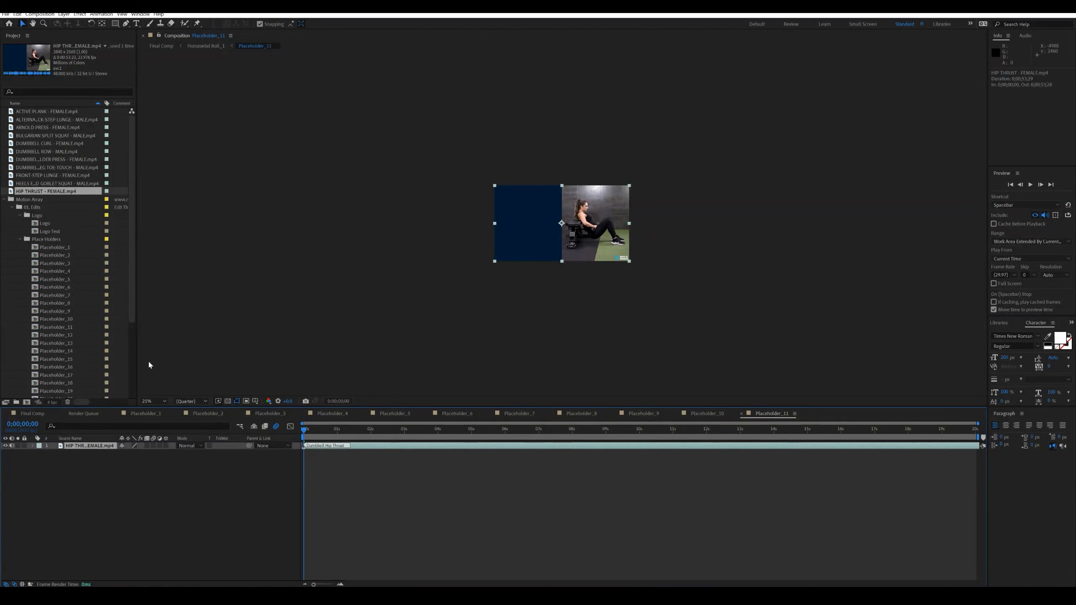
- Review the filled placeholder compositions one by one, from Placeholder_10 back to Placeholder_5
left_click(705, 414)
left_click(643, 414)
left_click(581, 414)
left_click(521, 413)
left_click(457, 414)
left_click(393, 414)
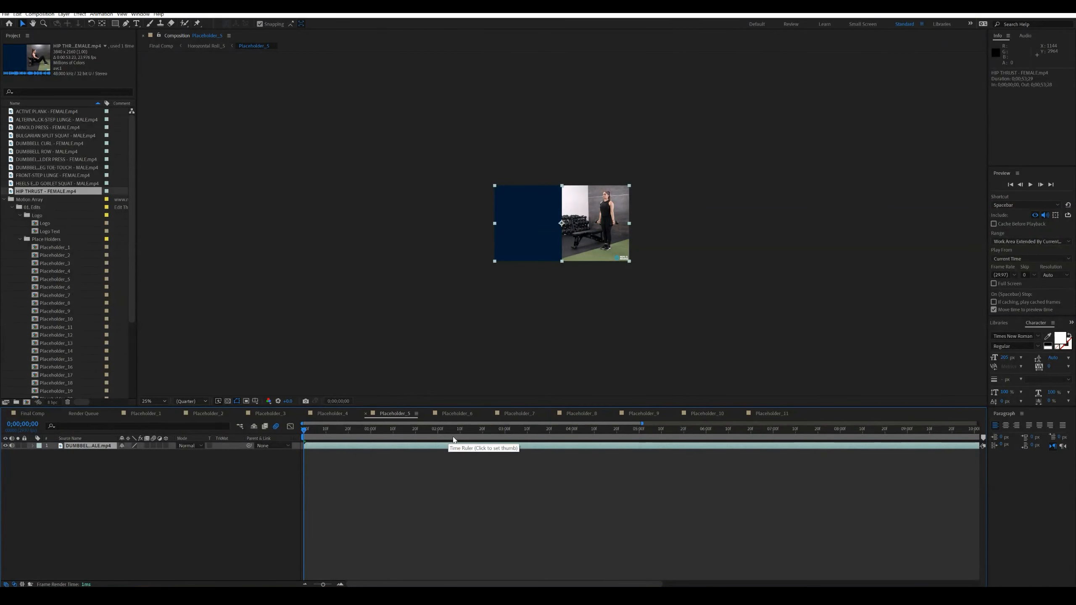
- Close the timelines of Placeholder_1 through Placeholder_10, keeping Placeholder_11 open
left_click(366, 414)
left_click(366, 414)
left_click(366, 414)
left_click(366, 414)
left_click(366, 414)
left_click(365, 414)
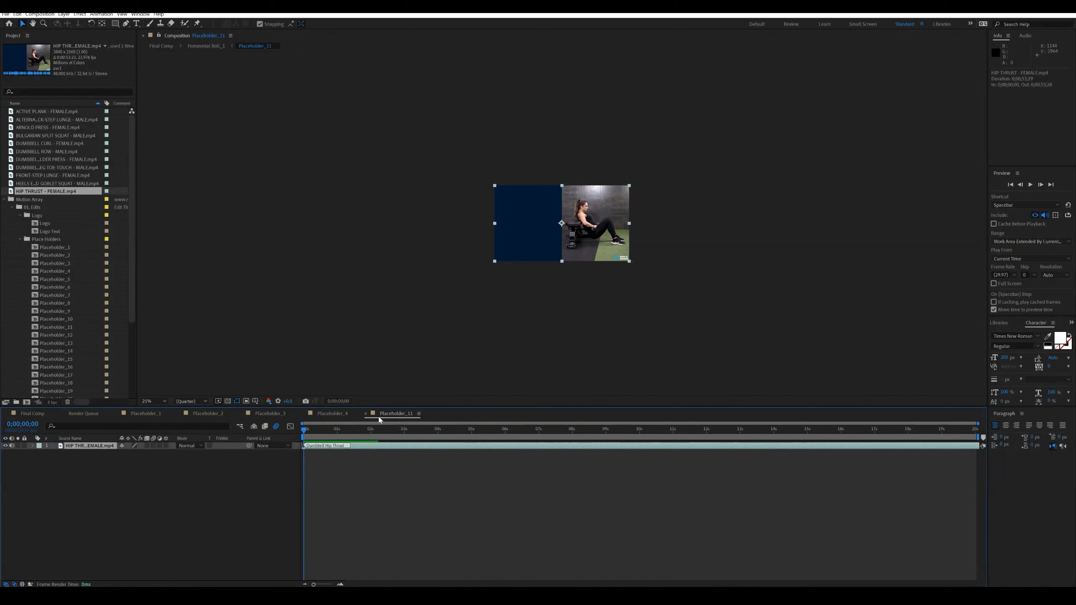
left_click(303, 414)
left_click(240, 414)
left_click(178, 414)
left_click(117, 413)
- Return to Final Comp and scrub to 0;00;02;23 to view the grid filled with the workout videos
left_click(28, 413)
left_click_drag(382, 431, 407, 431)
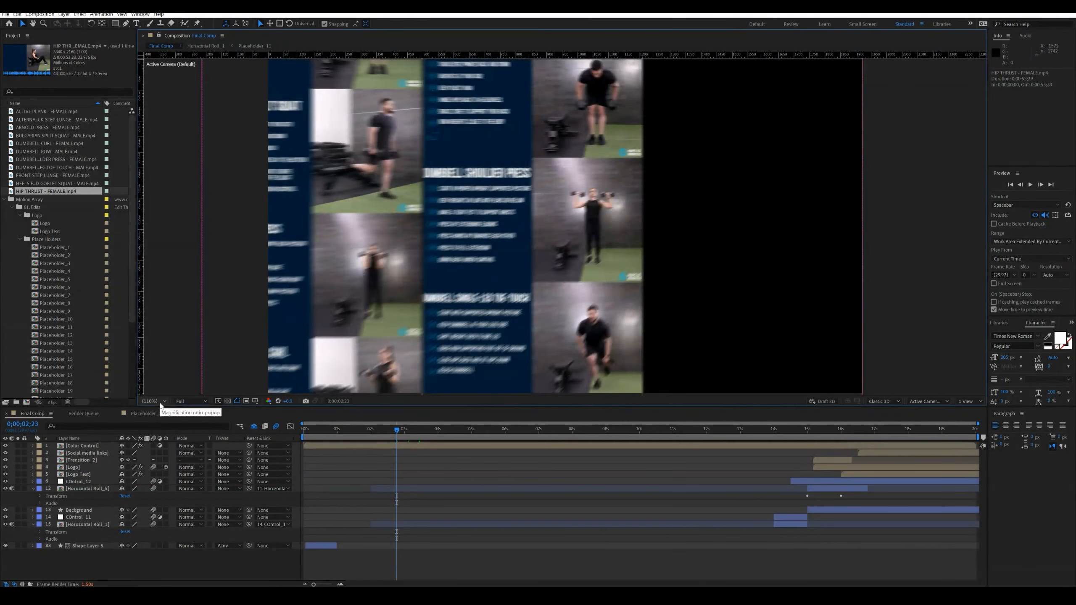
- Scrub Final Comp back to 0;00;02;05 and play the Trendy Image Grid Opener preview on the Motion Array page for comparison
left_click(388, 426)
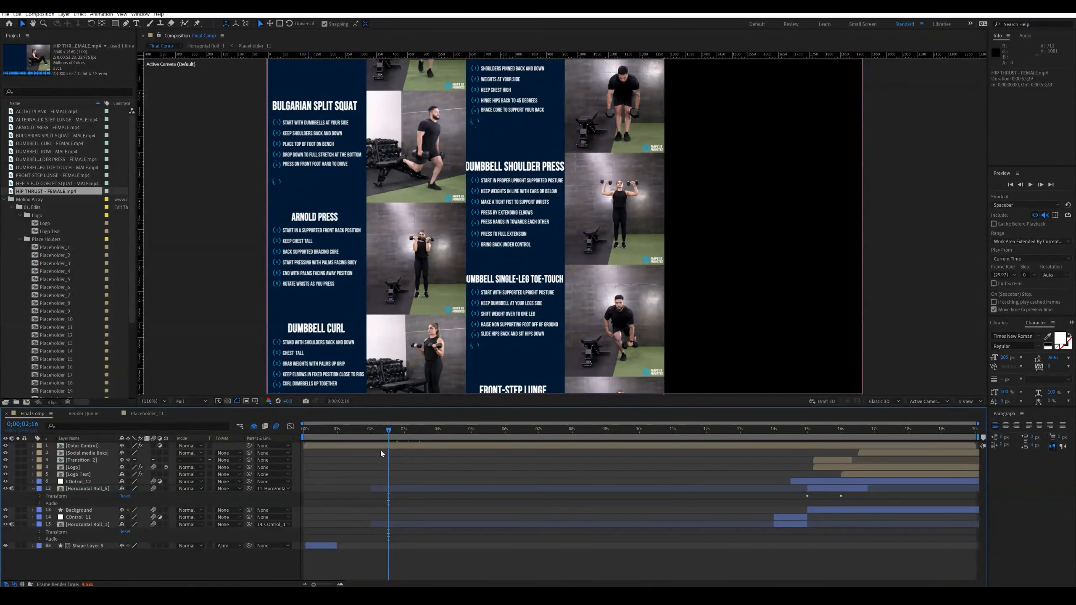
left_click_drag(383, 430, 377, 429)
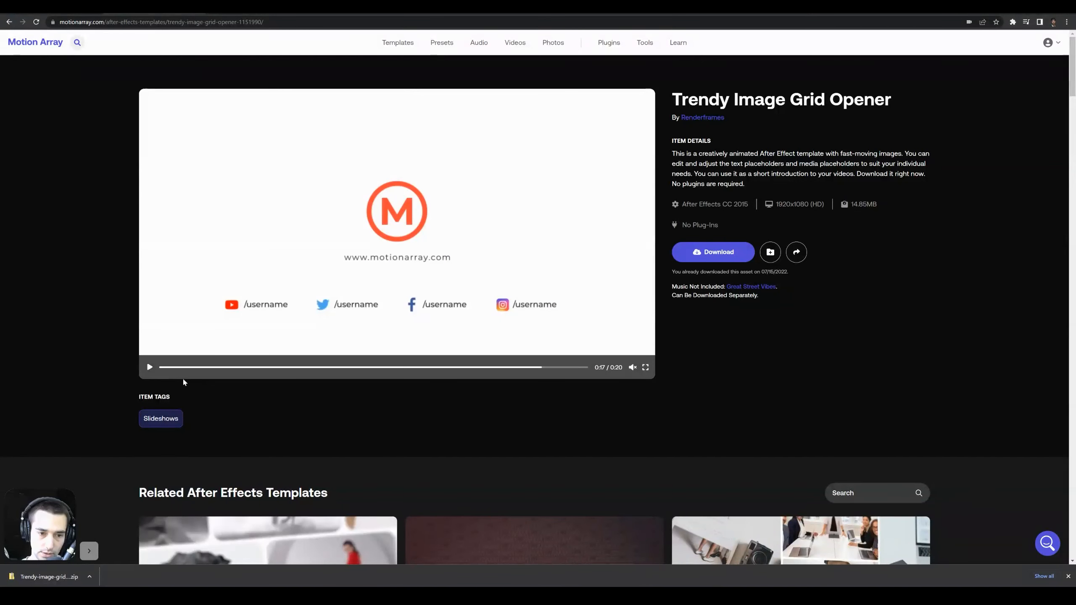
left_click(149, 366)
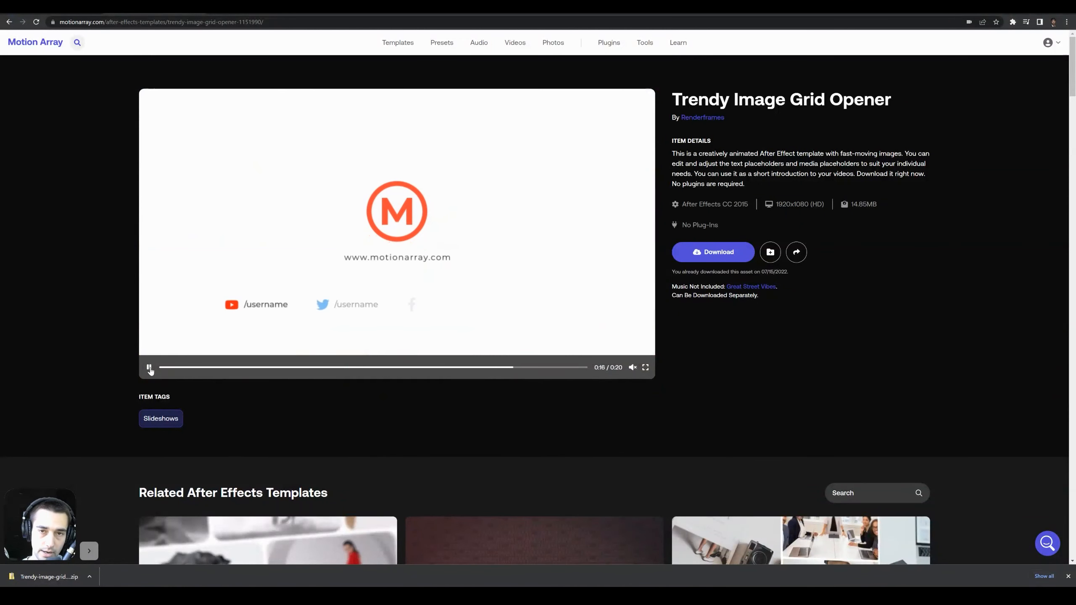
left_click(150, 368)
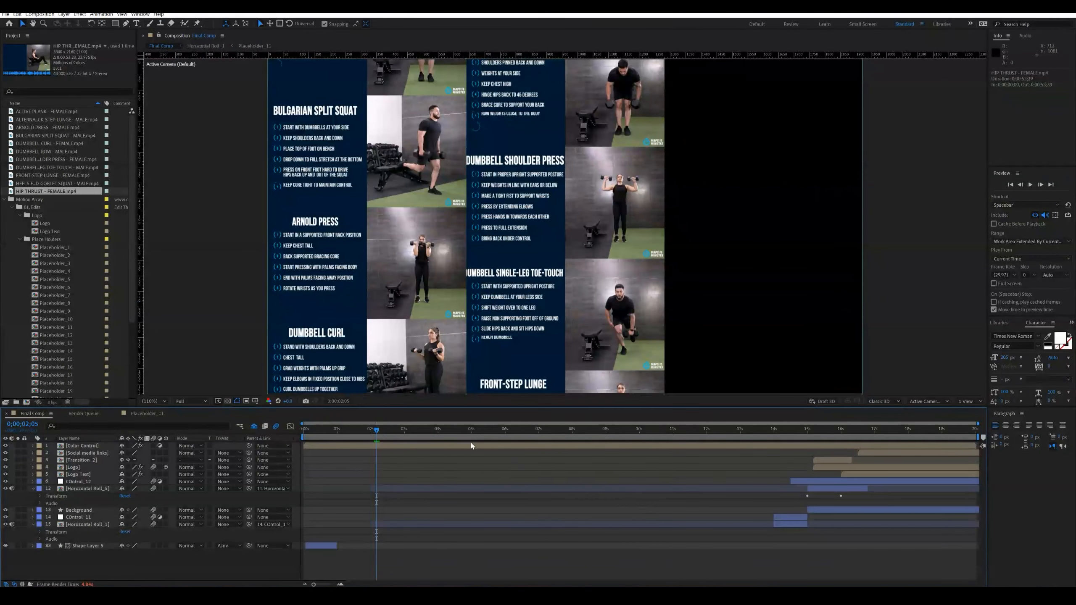
- Review Placeholder_11, open the Placeholder_12 through Placeholder_20 compositions, and look through Placeholder_12 to Placeholder_15
left_click(147, 413)
left_click_drag(363, 429, 432, 434)
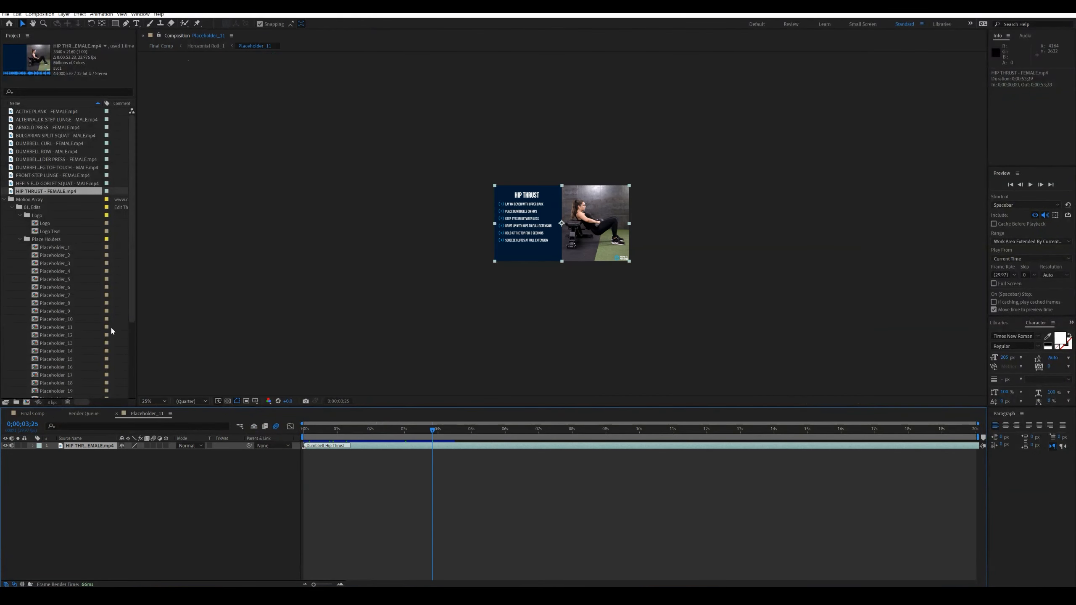
scroll(67, 326, "down", 2)
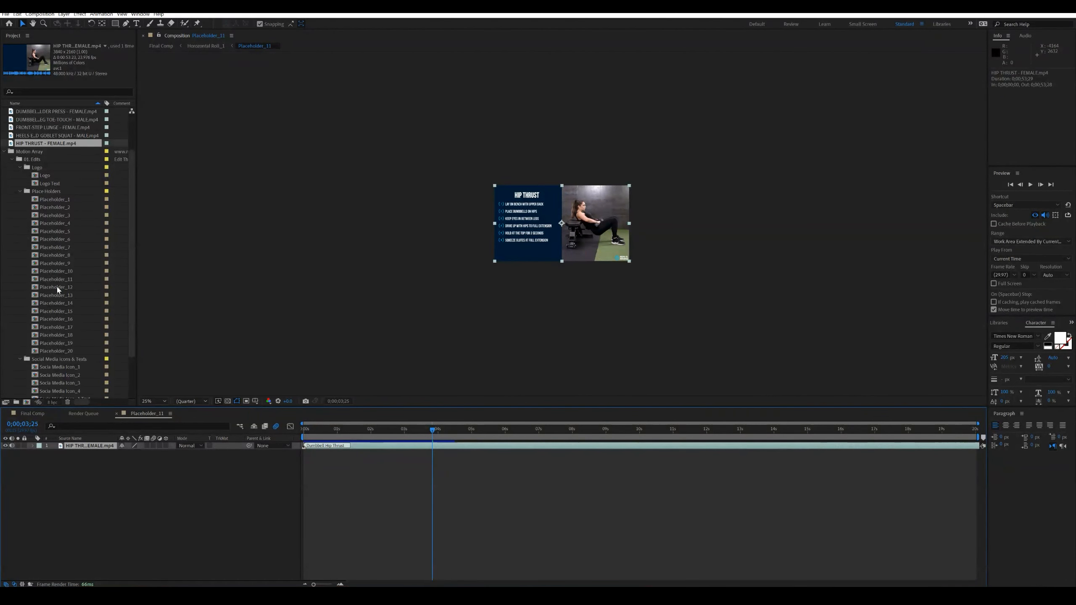
left_click(58, 289)
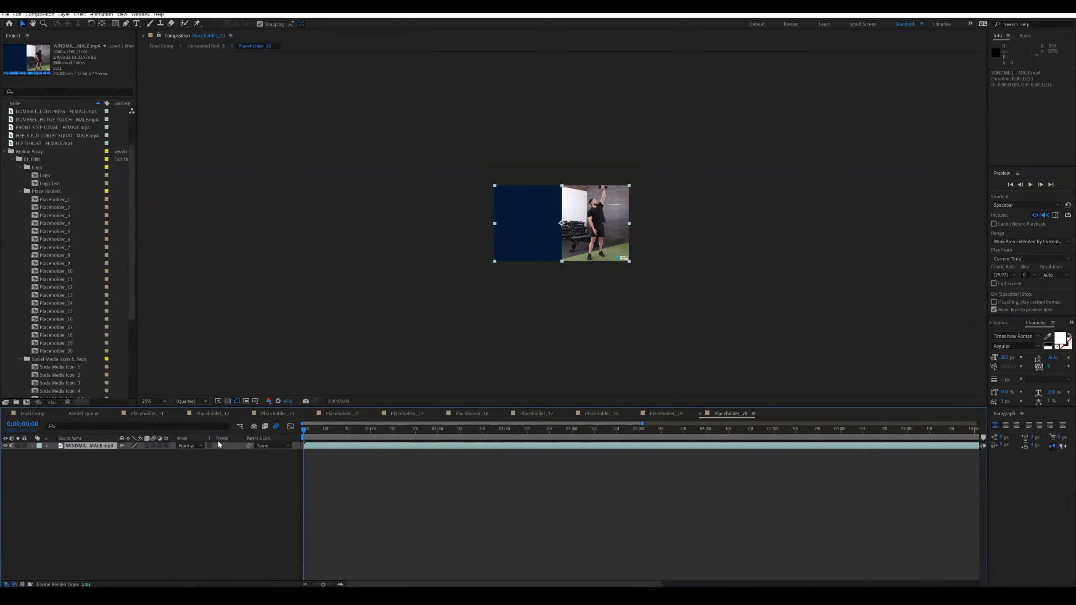
left_click(212, 413)
left_click(275, 413)
left_click(338, 414)
left_click(405, 414)
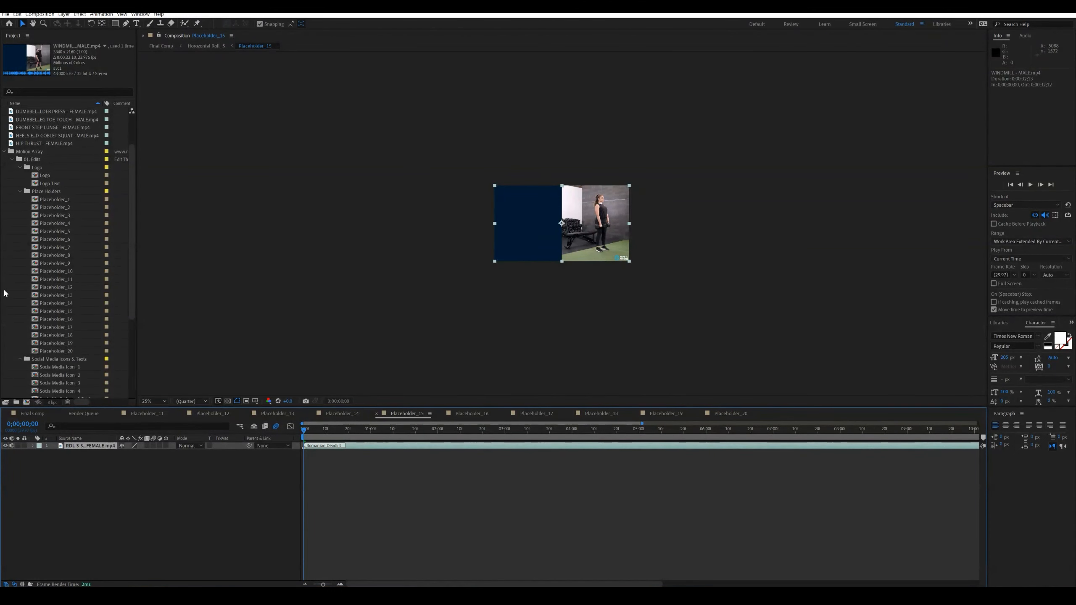
- Close the timelines of Placeholder_20 back through Placeholder_11 and return to Final Comp
left_click(700, 413)
left_click(636, 413)
left_click(571, 414)
left_click(506, 413)
left_click(441, 413)
left_click(375, 414)
left_click(312, 414)
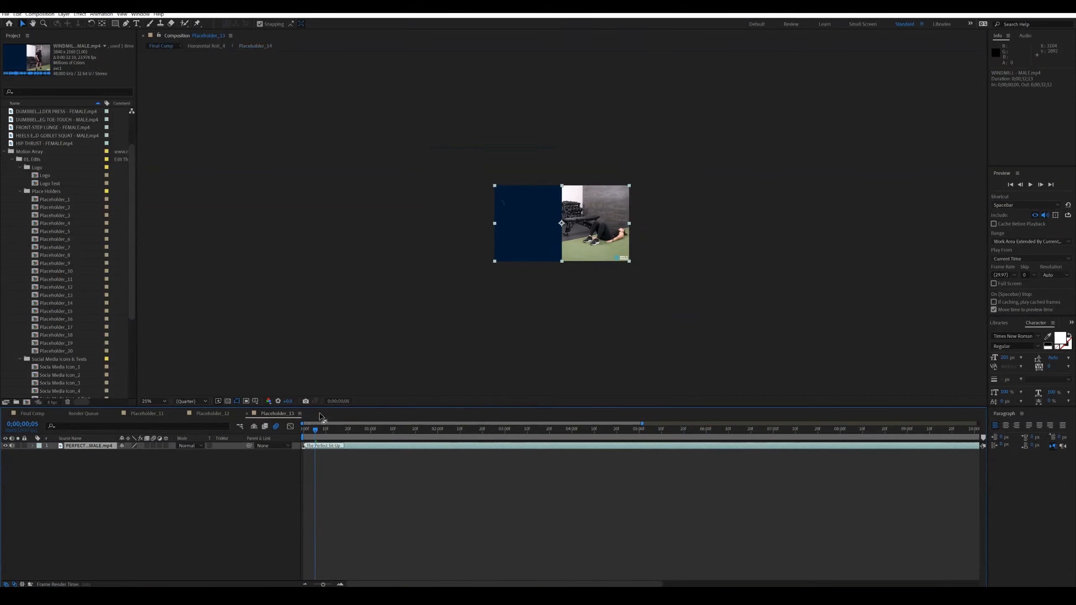
left_click(247, 414)
left_click(181, 414)
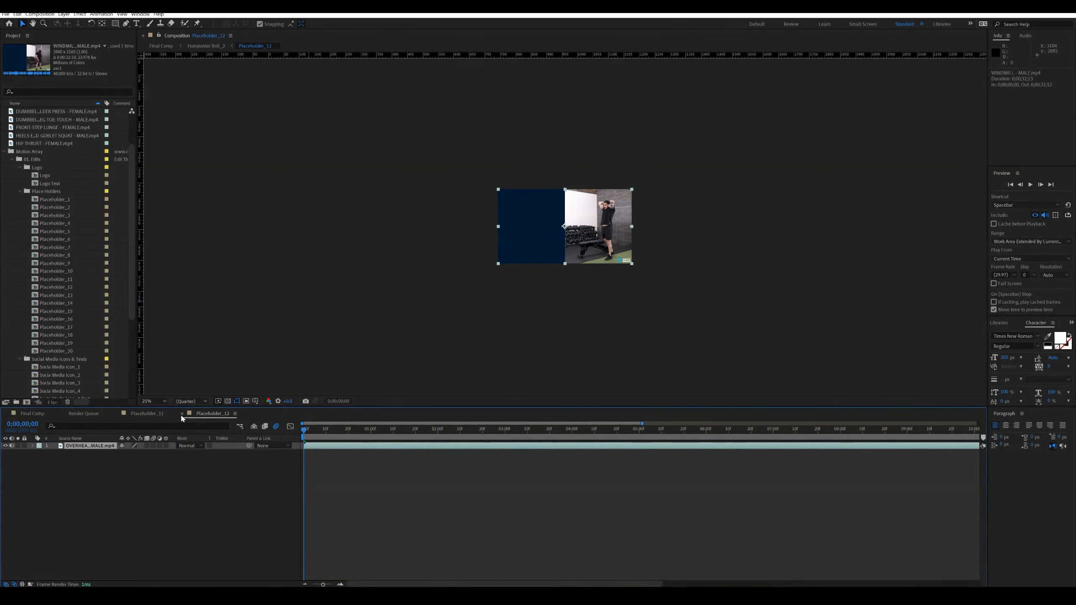
left_click(116, 413)
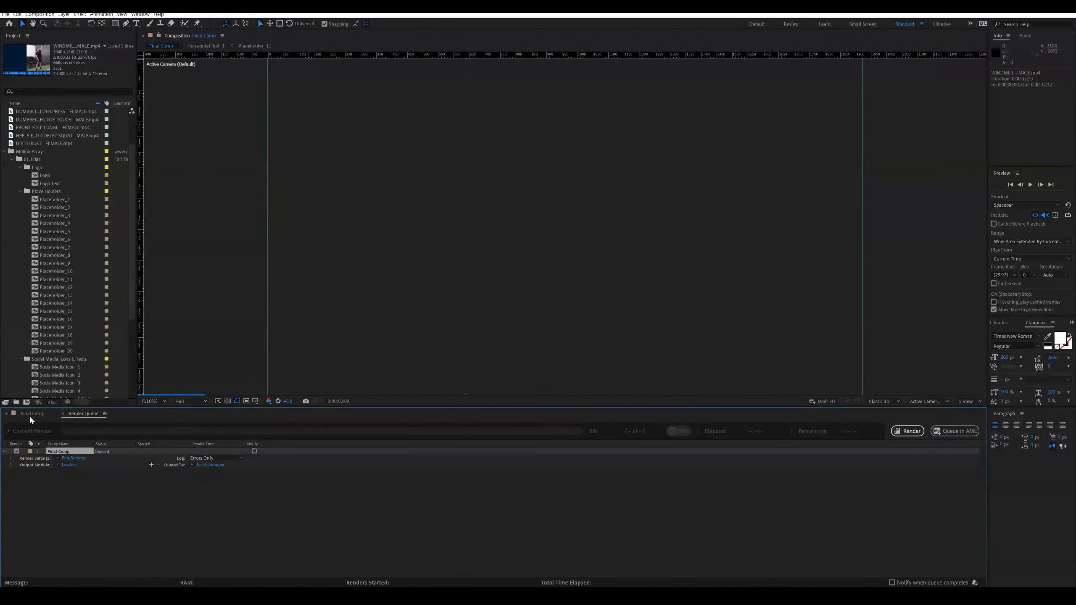
left_click(29, 413)
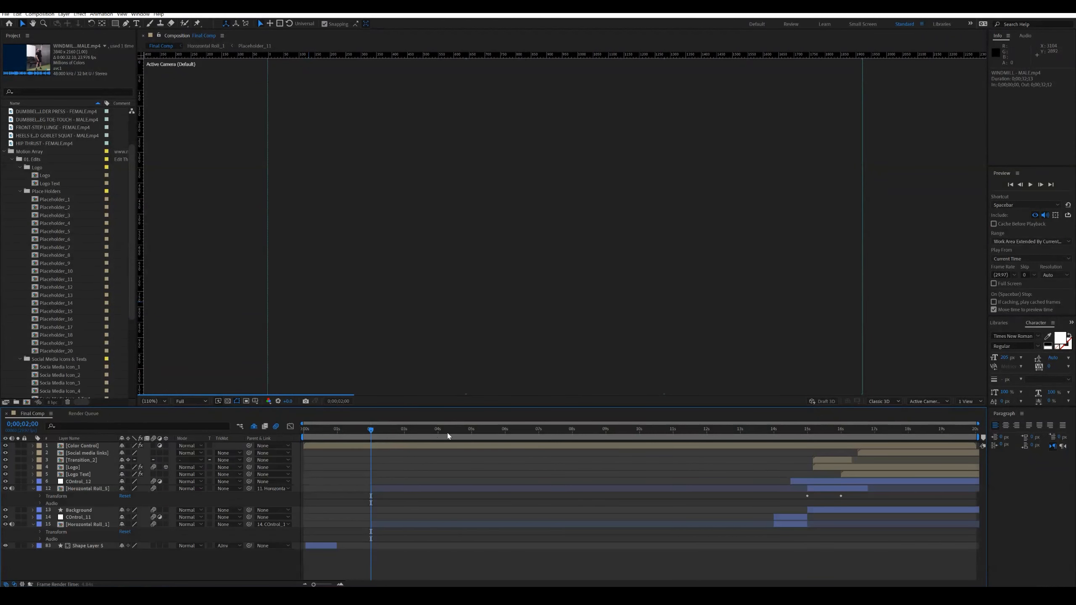
- Scrub and play Final Comp to review the workout grid animation, ending at 0;00;15;16
left_click(451, 432)
left_click_drag(455, 435, 530, 434)
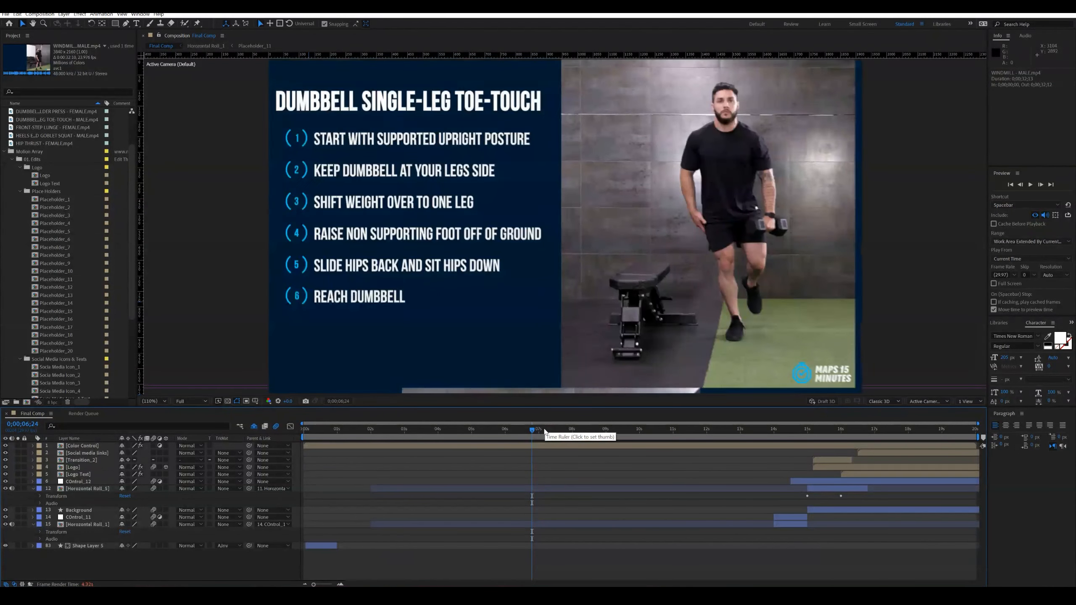
left_click(579, 432)
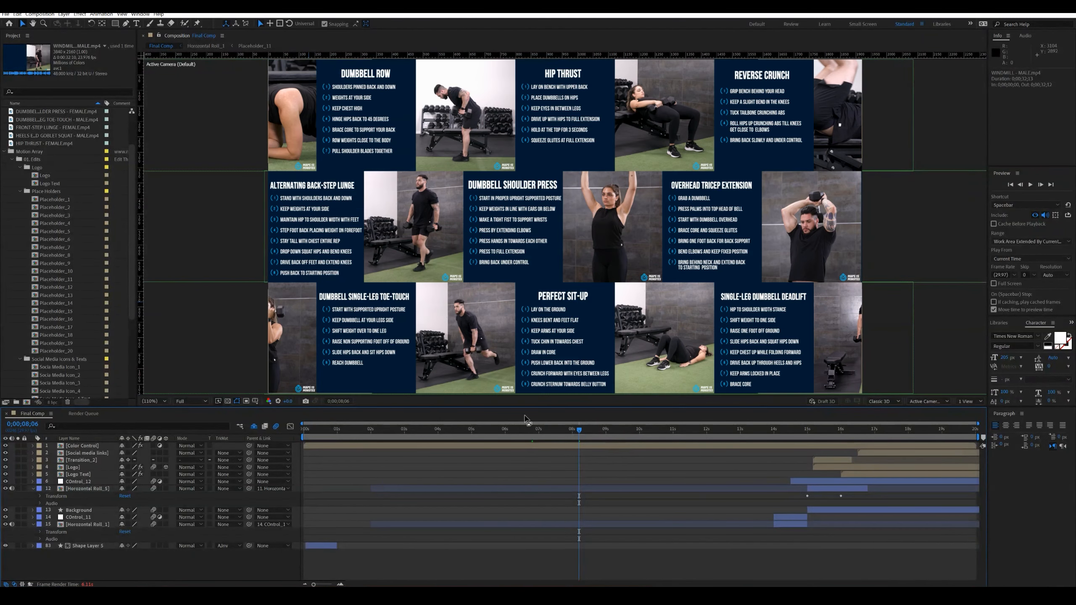
left_click(613, 433)
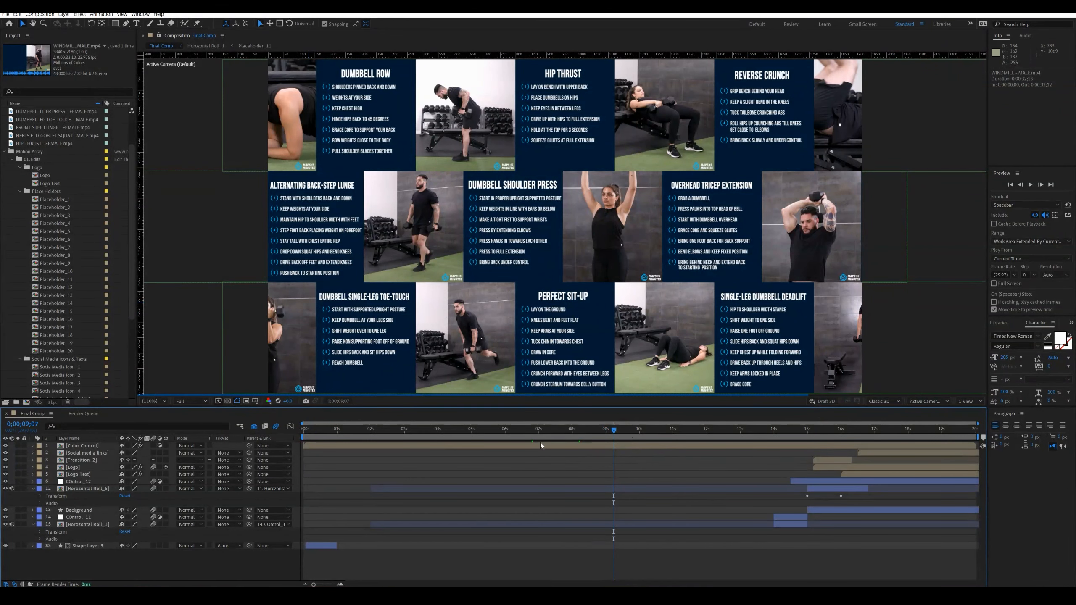
key("space")
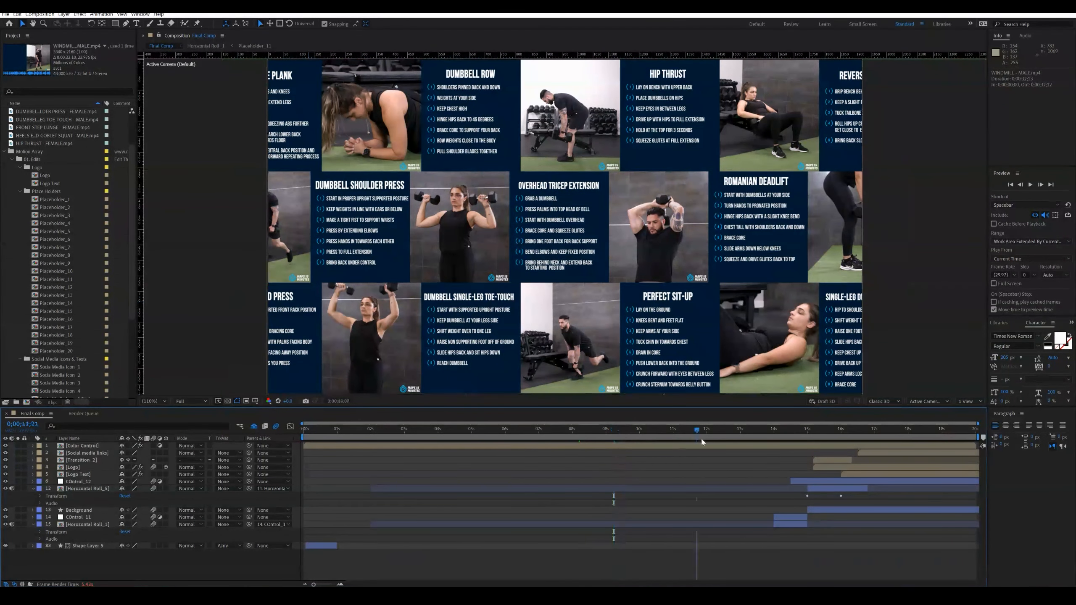
left_click_drag(661, 434, 527, 450)
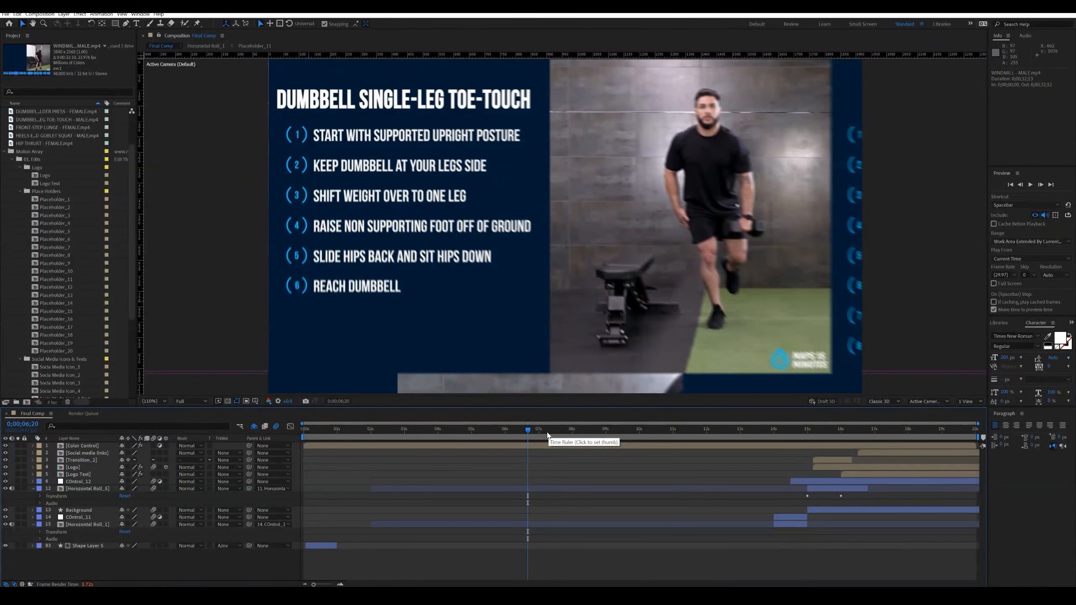
left_click(663, 429)
left_click(825, 430)
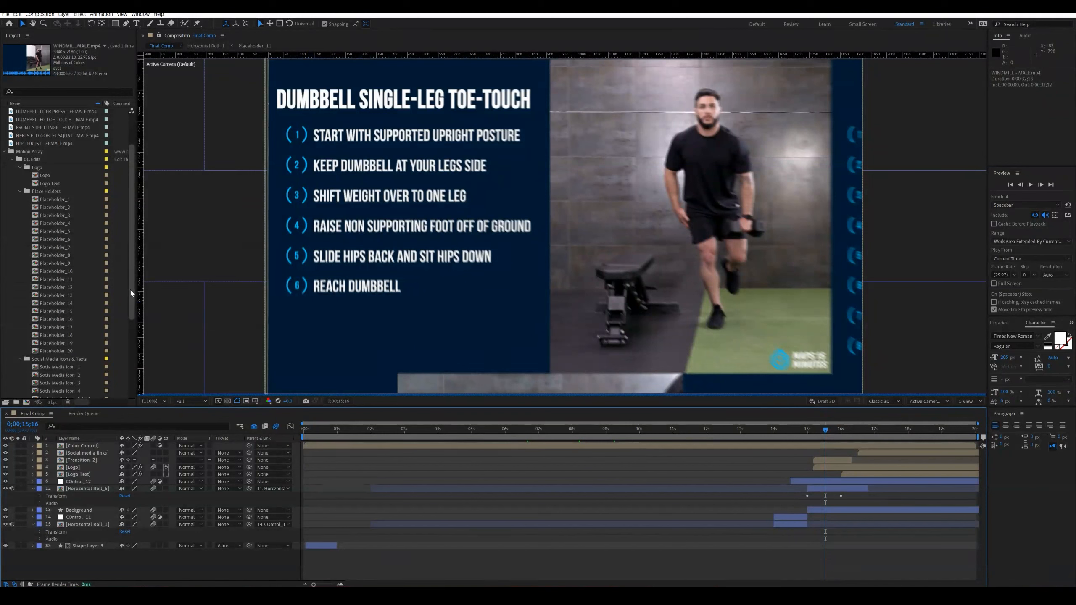
- Hide the Background layer to compare the frames around 0;00;15;26, and scrub on to 0;00;16;05
left_click_drag(130, 292, 130, 314)
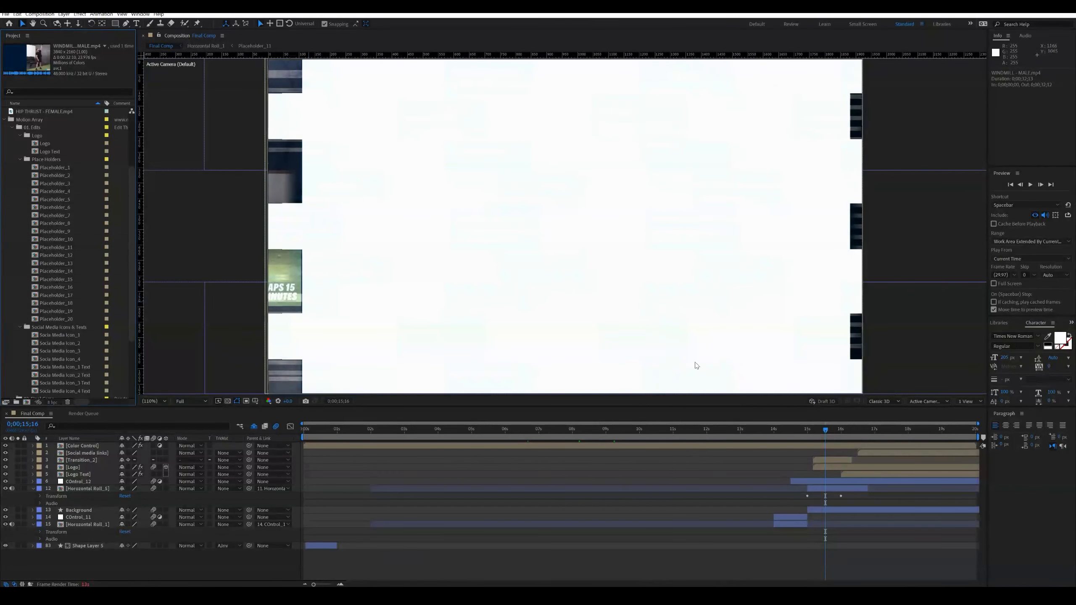
left_click(5, 510)
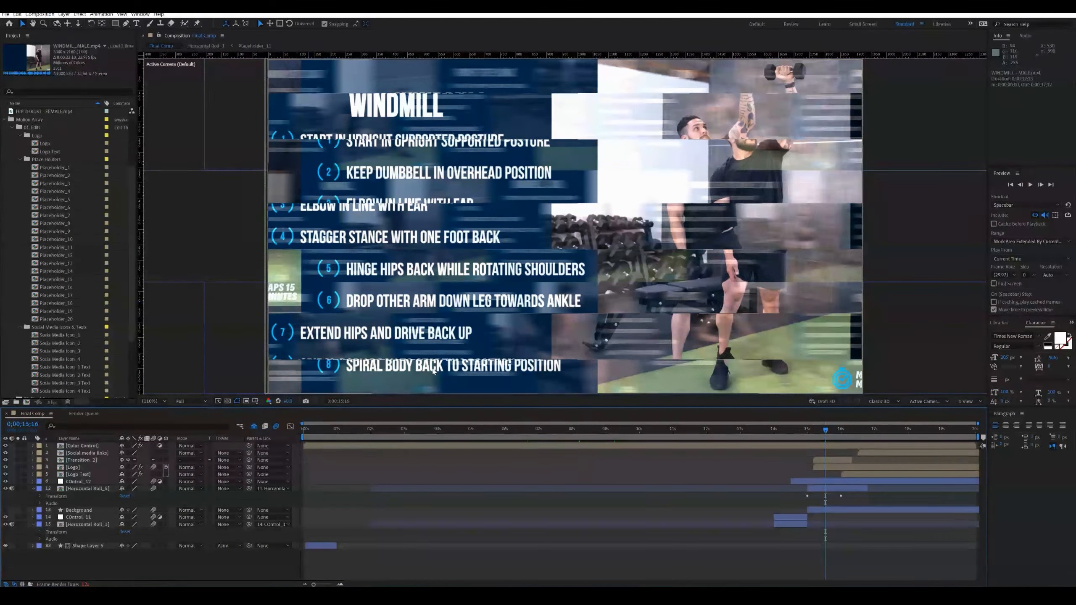
left_click(836, 430)
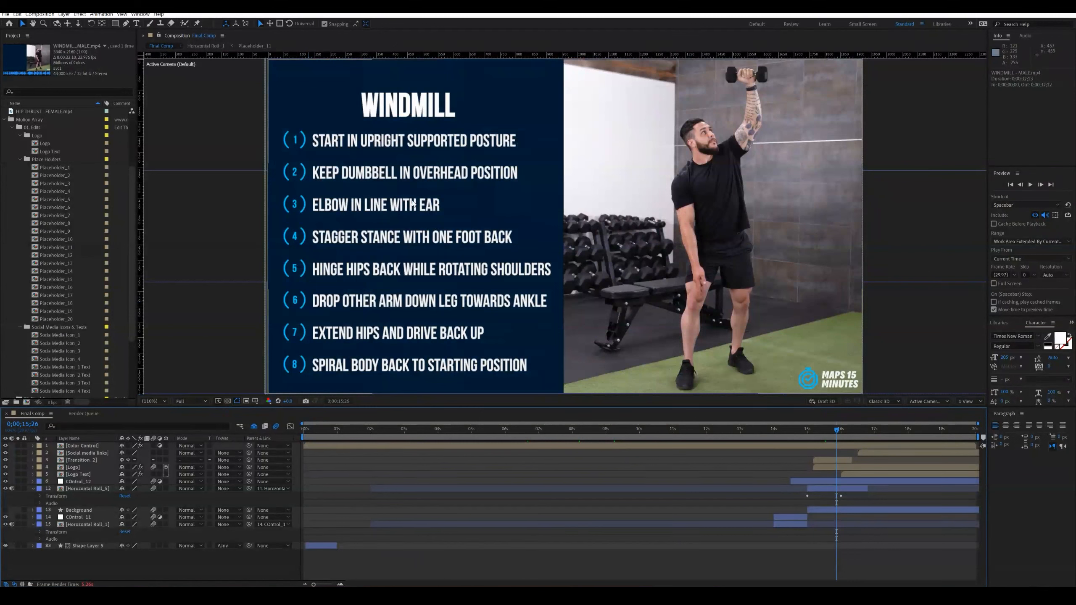
left_click_drag(839, 429, 848, 429)
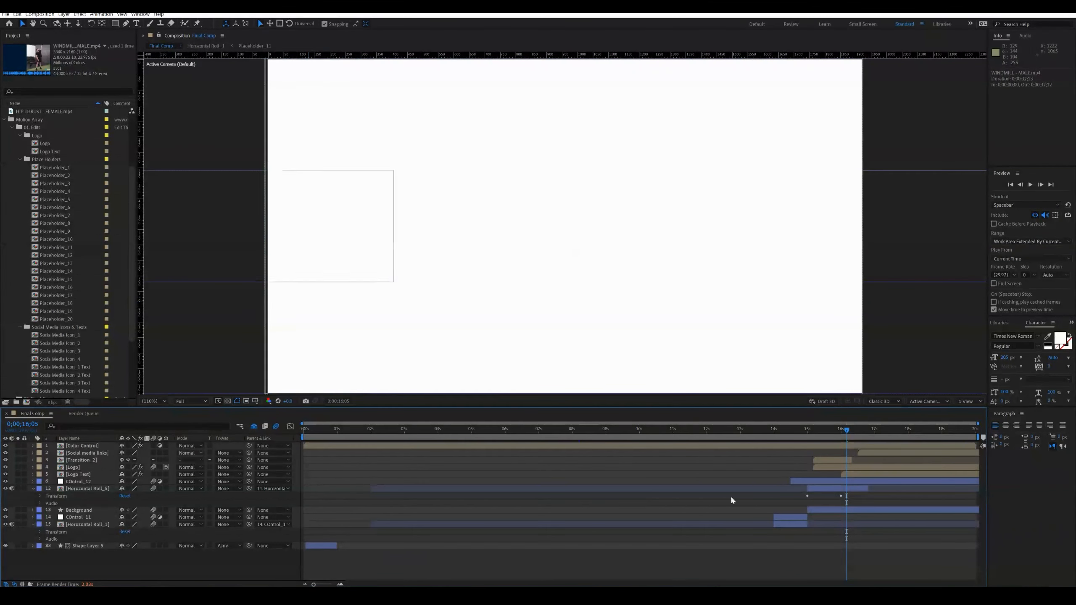
- At 0;00;15;15, set the Background Color effect of the Color Control layer to black
left_click(837, 429)
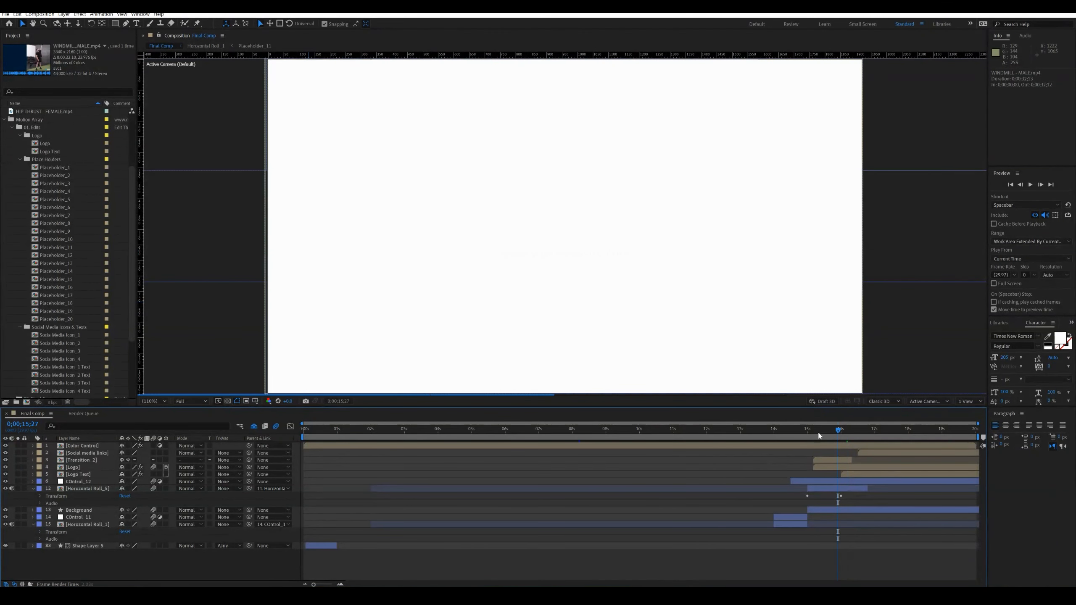
left_click(823, 430)
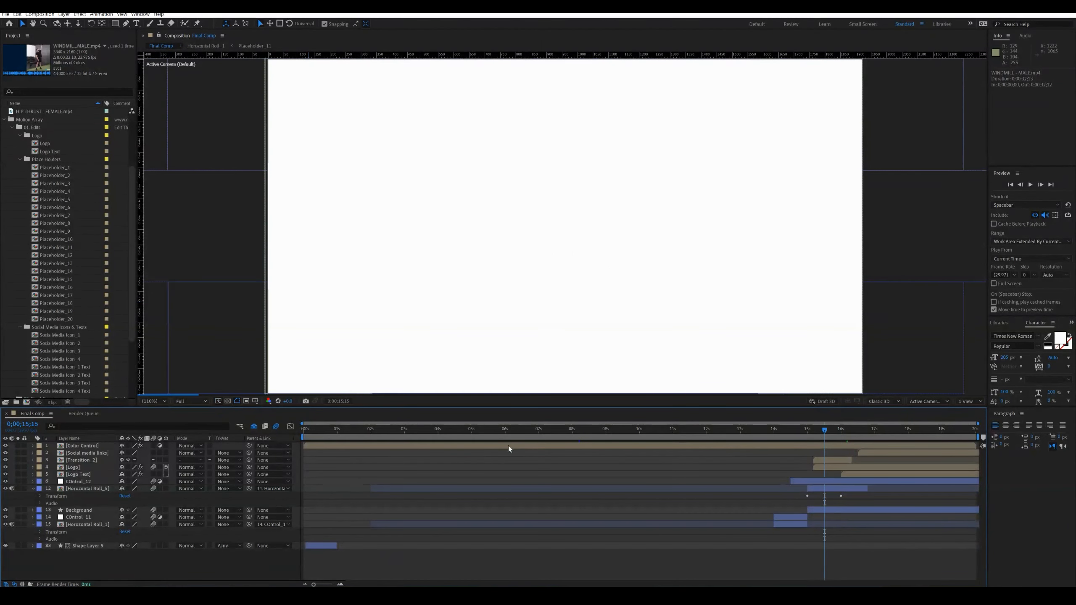
left_click(33, 446)
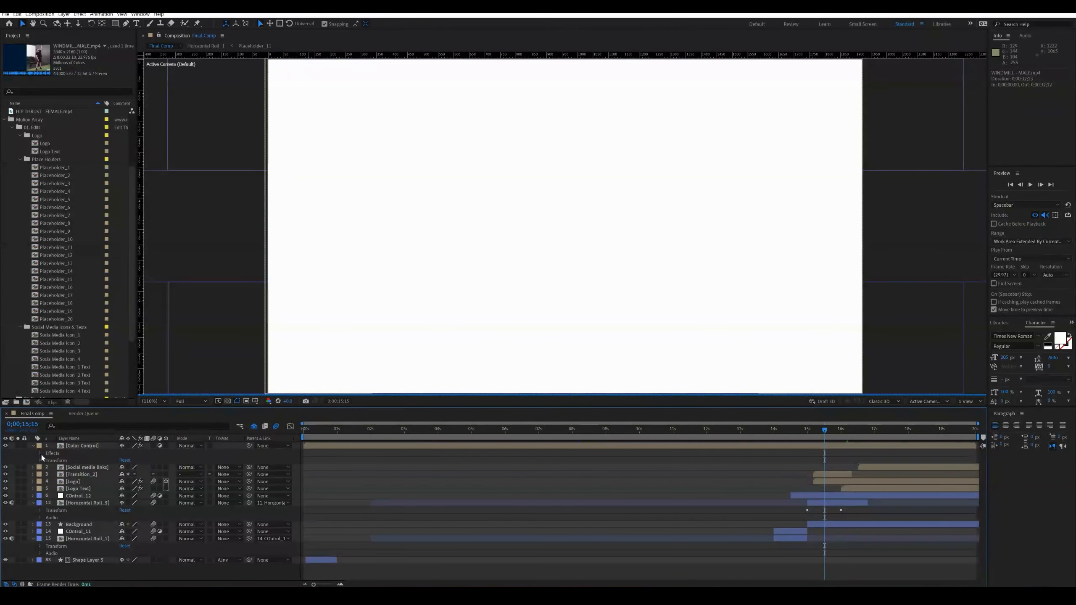
left_click(40, 454)
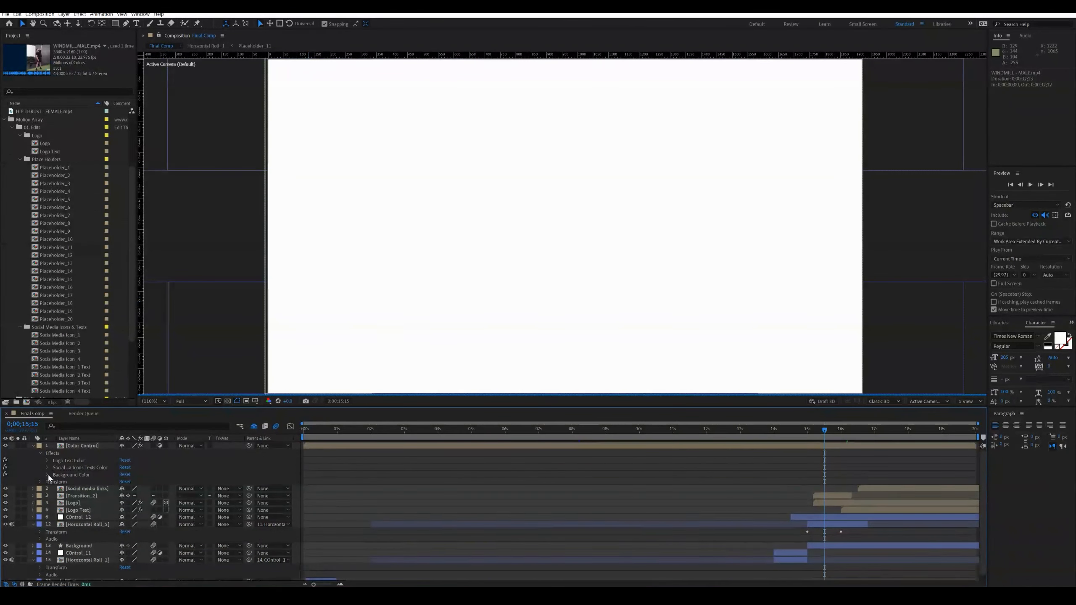
left_click(47, 474)
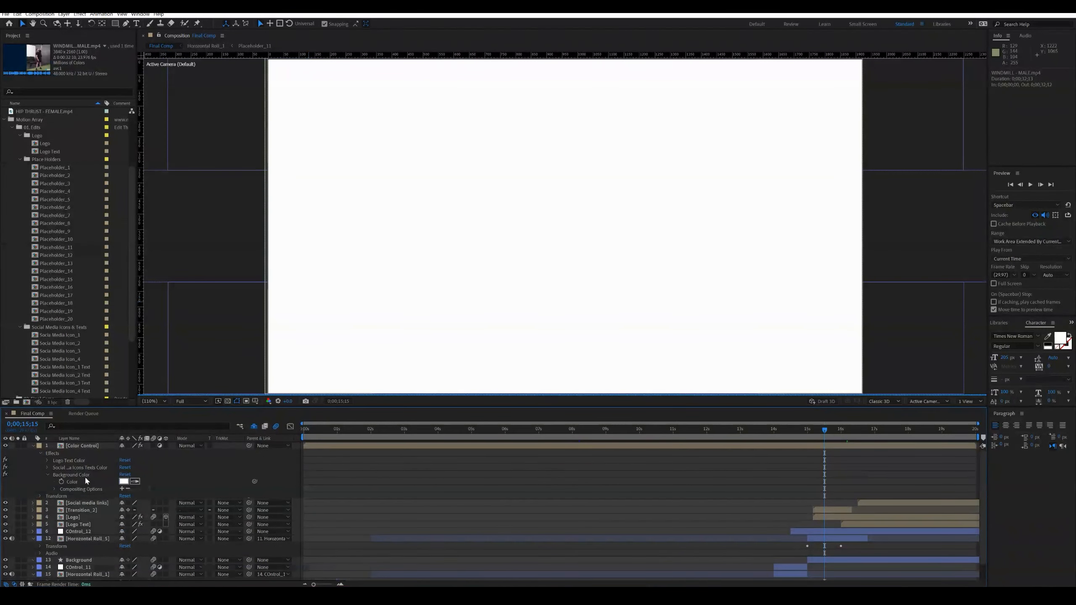
left_click(123, 482)
left_click_drag(215, 332, 152, 351)
left_click(326, 250)
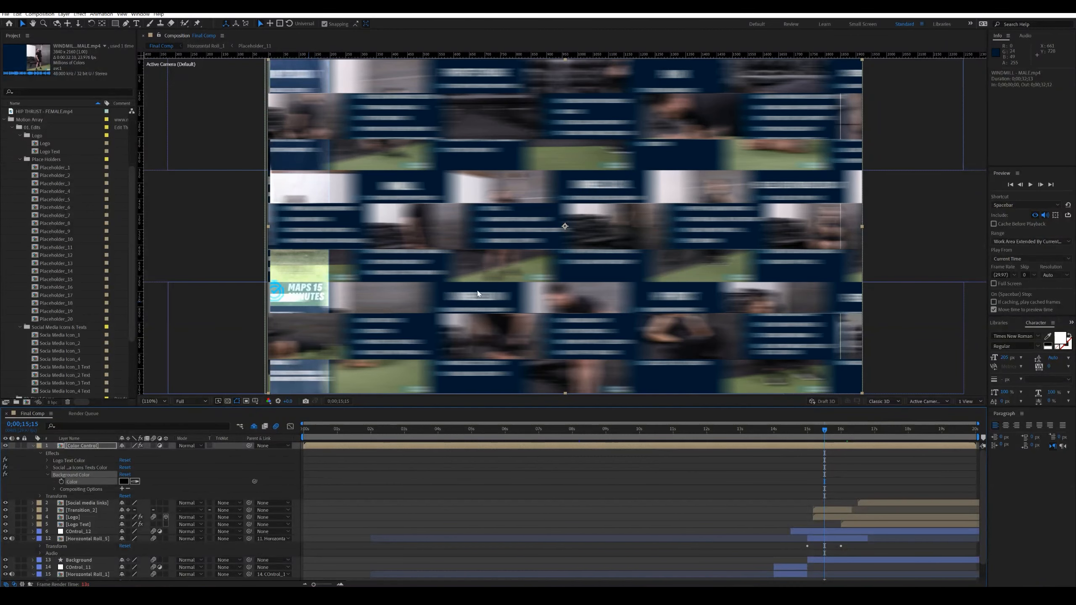
- Check the black background at 0;00;15;29, undo the Background Color change, and view the same frame again
left_click(839, 432)
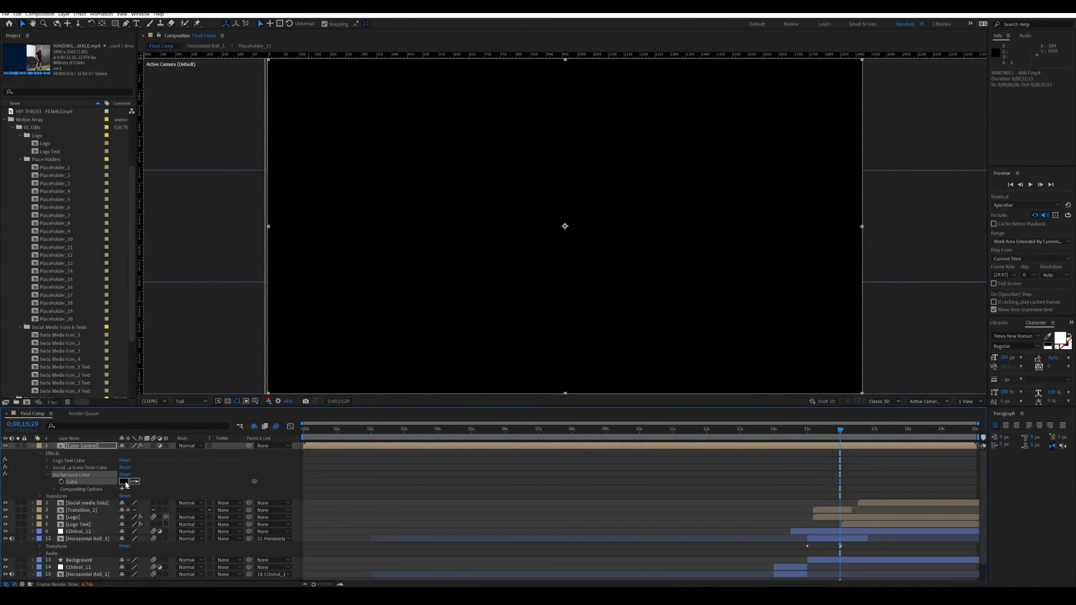
key("ctrl+z")
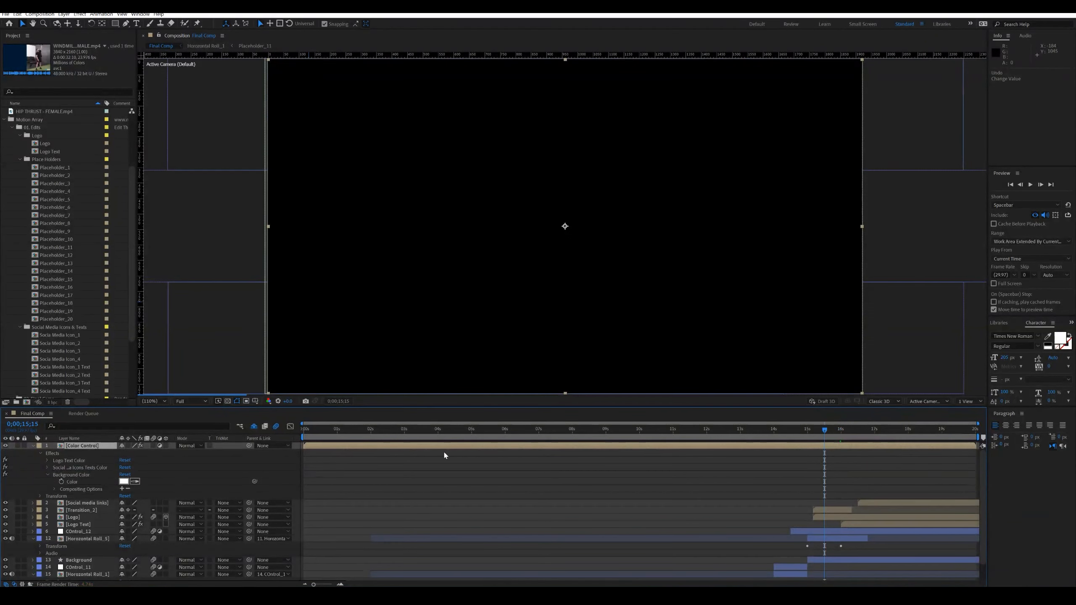
left_click(841, 430)
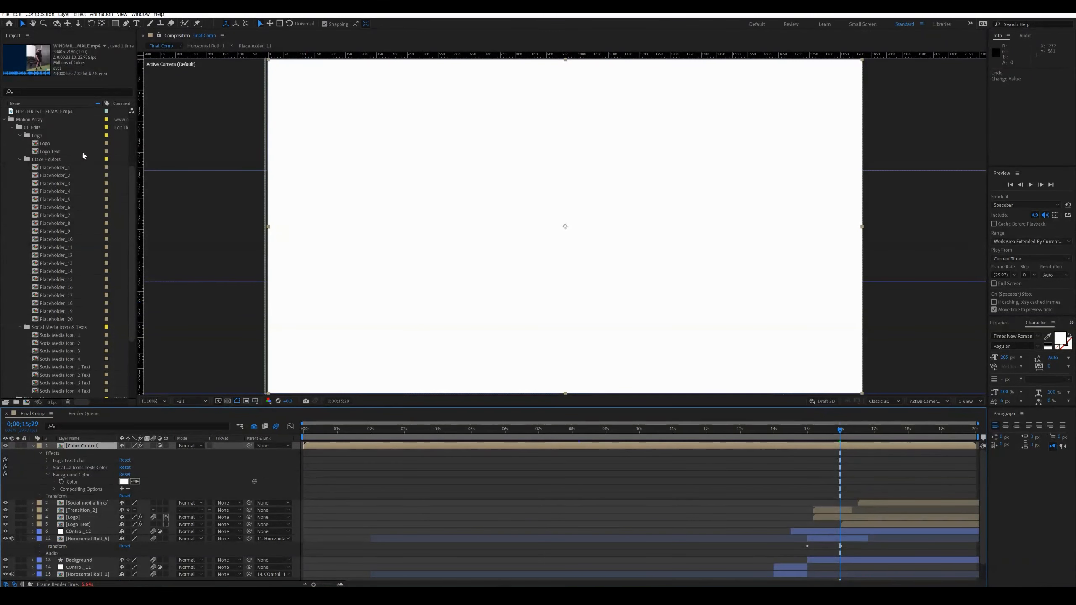
- Open the Logo composition, fit it in the viewer, and add MAPS 15 Logo png.png from the MAPS 15 folder
double_click(46, 143)
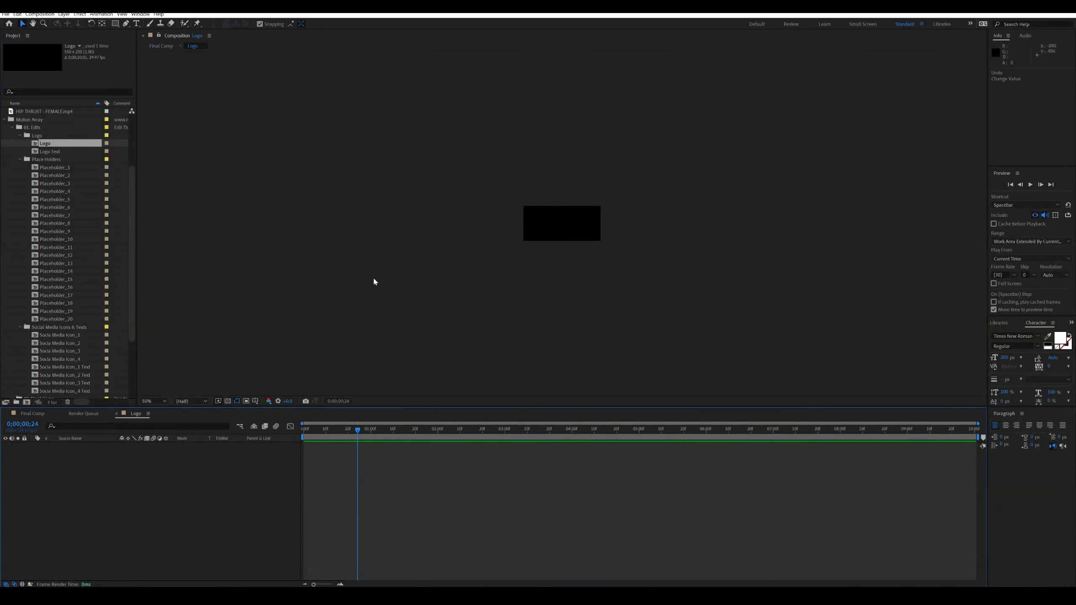
left_click(154, 402)
left_click(161, 413)
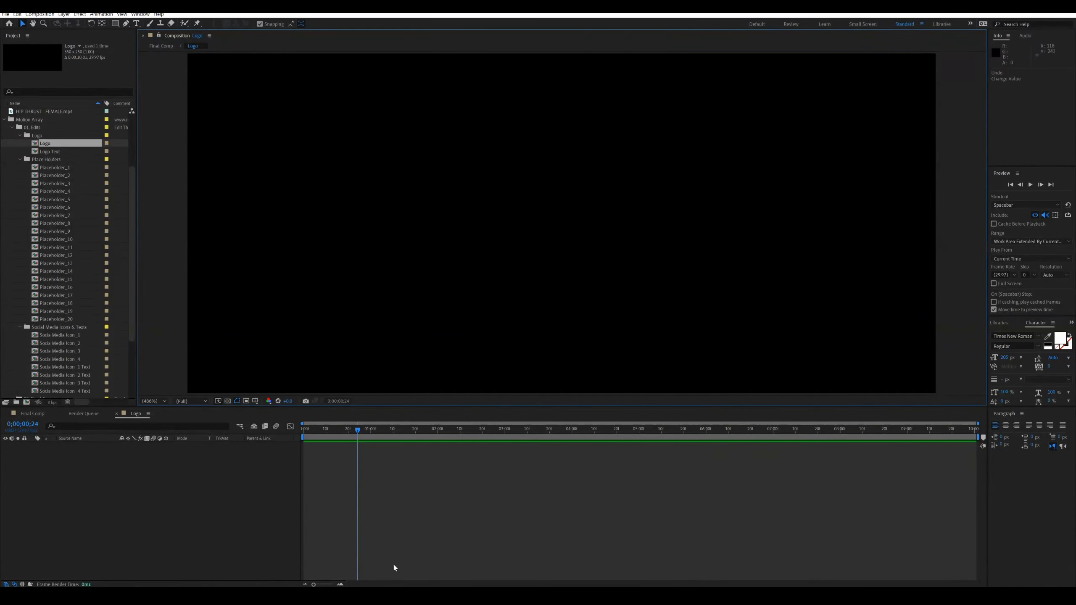
left_click(419, 594)
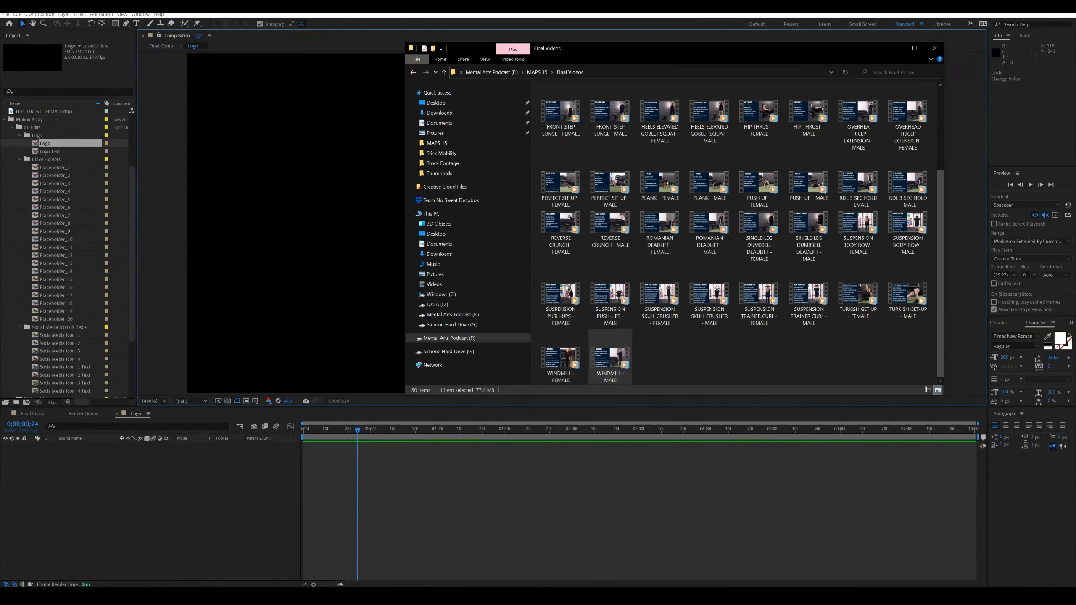
left_click(537, 73)
double_click(567, 99)
left_click_drag(560, 111, 160, 487)
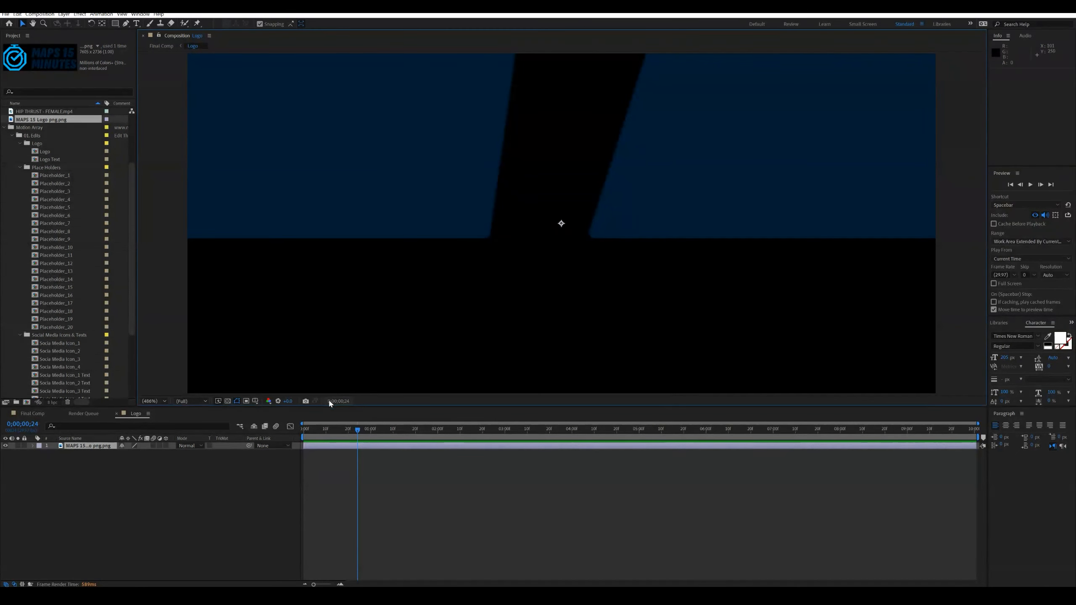
- Open the Transform options of the MAPS 15 logo layer
right_click(387, 446)
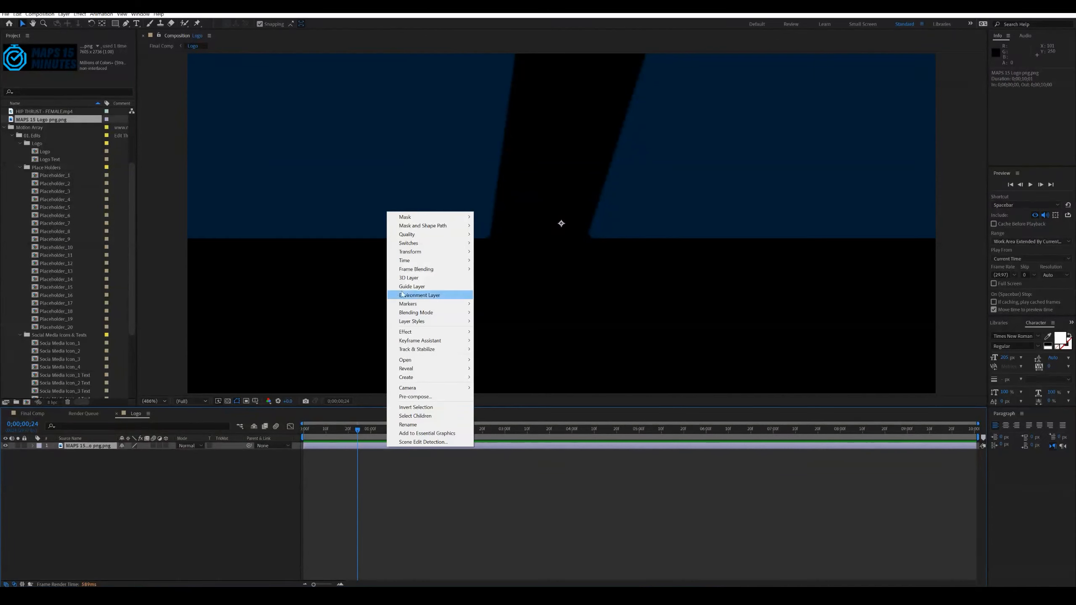
mouse_move(418, 253)
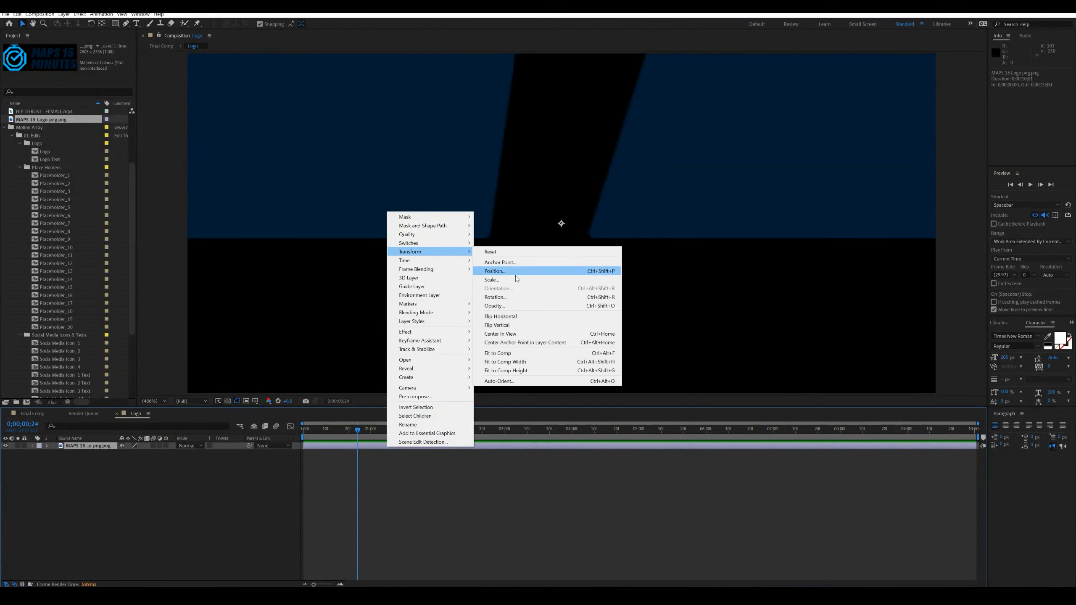